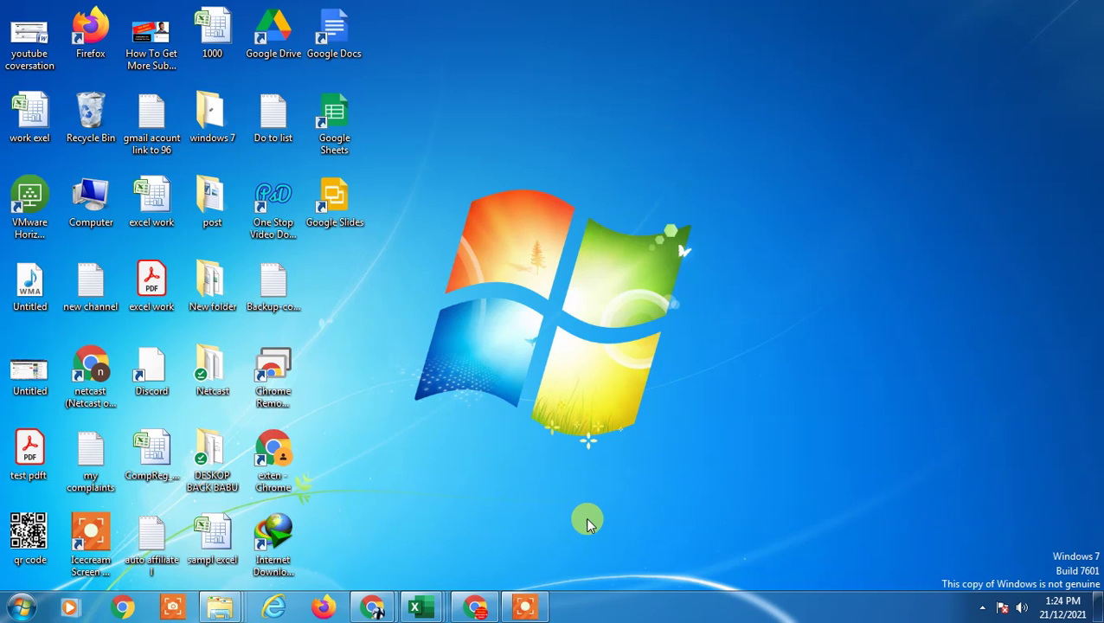
- Switch to Chrome and open gmail.com in a new browser tab
left_click(479, 608)
left_click(221, 15)
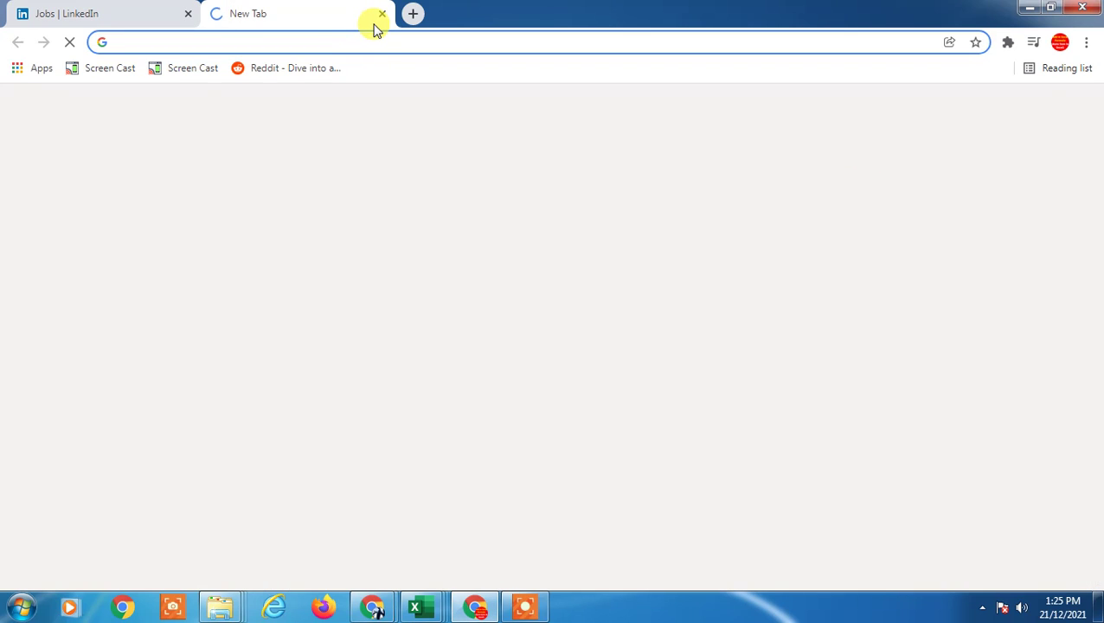
type("gmail.com")
key("Return")
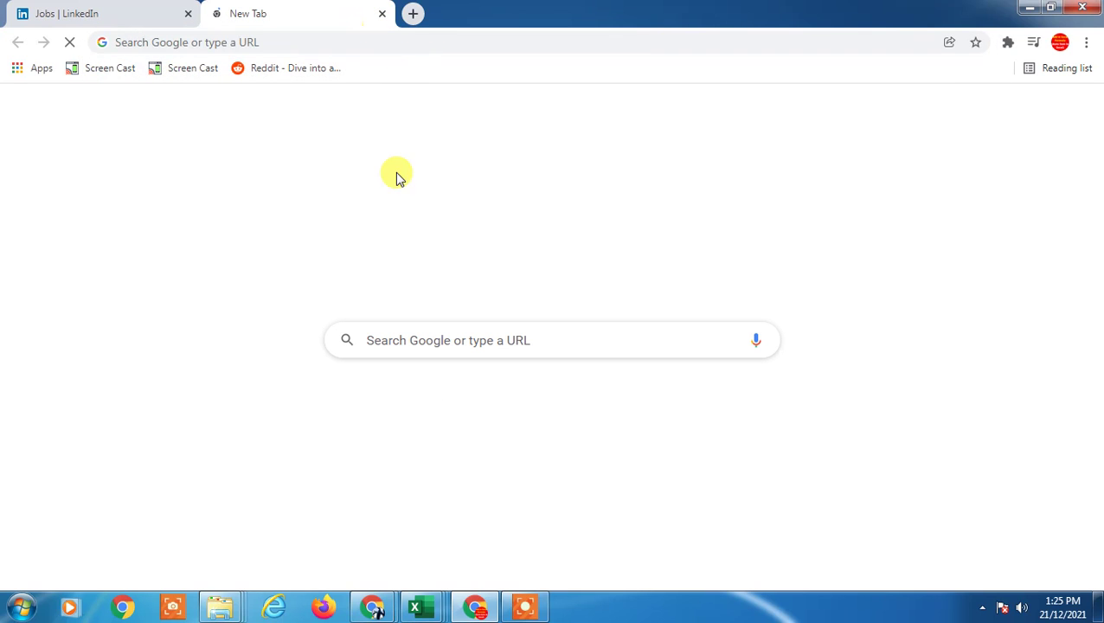
left_click(452, 408)
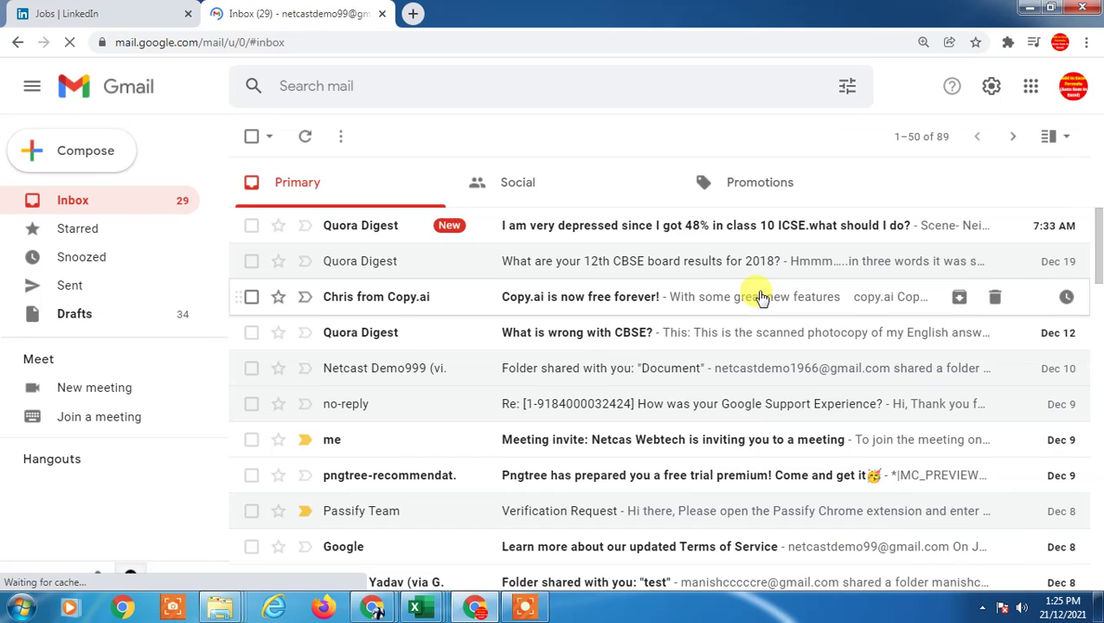
- Open the full settings page of the Gmail account
scroll(564, 394, "down", 1)
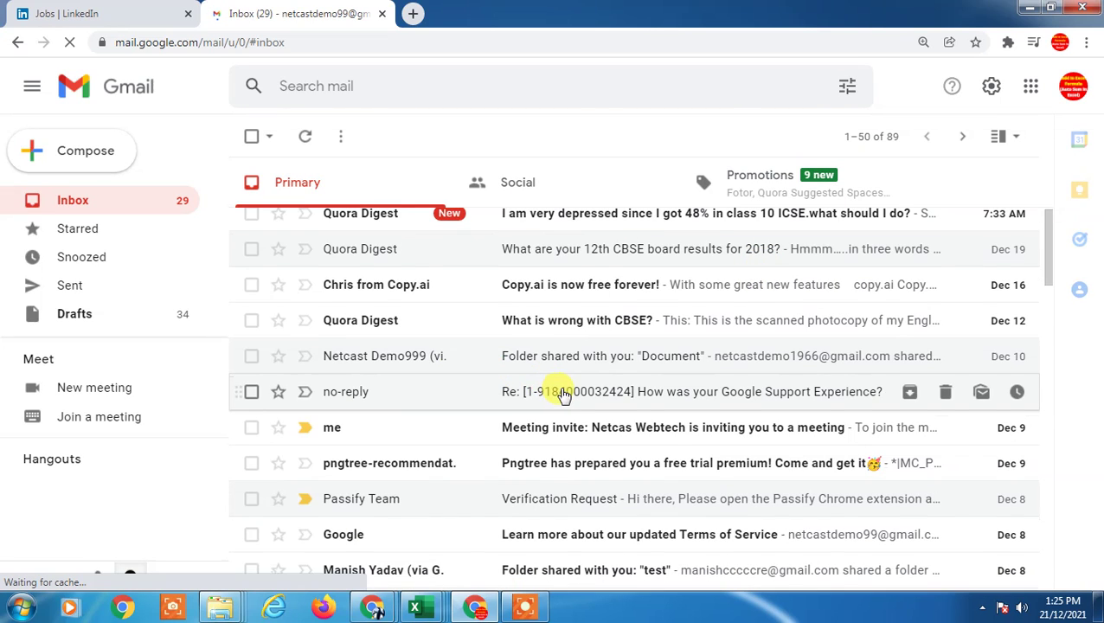
scroll(563, 394, "down", 5)
scroll(632, 394, "up", 6)
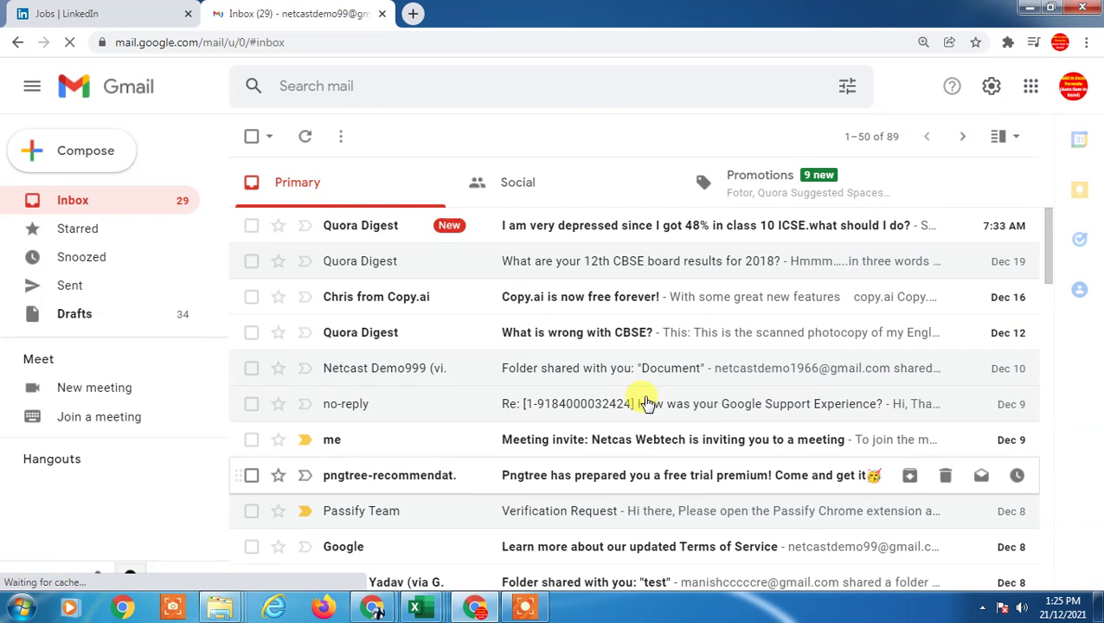
left_click(991, 90)
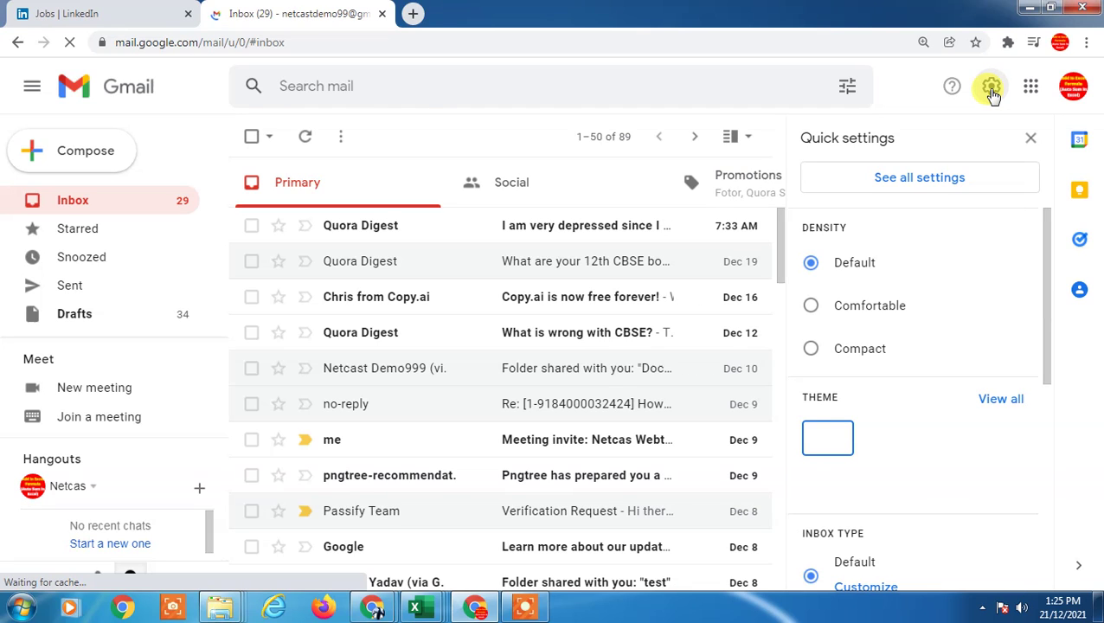
left_click(933, 186)
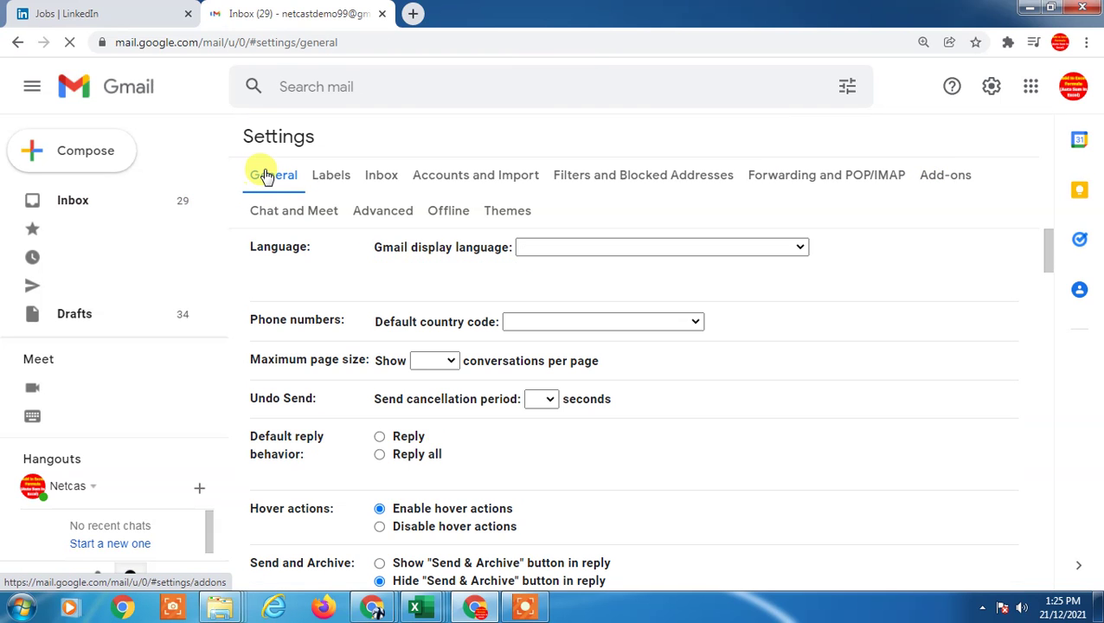
- Delete the existing signatures "test 1" and "test 2" from the Signature section of the general settings
scroll(394, 247, "down", 5)
scroll(472, 315, "down", 10)
scroll(692, 403, "down", 5)
scroll(433, 380, "down", 2)
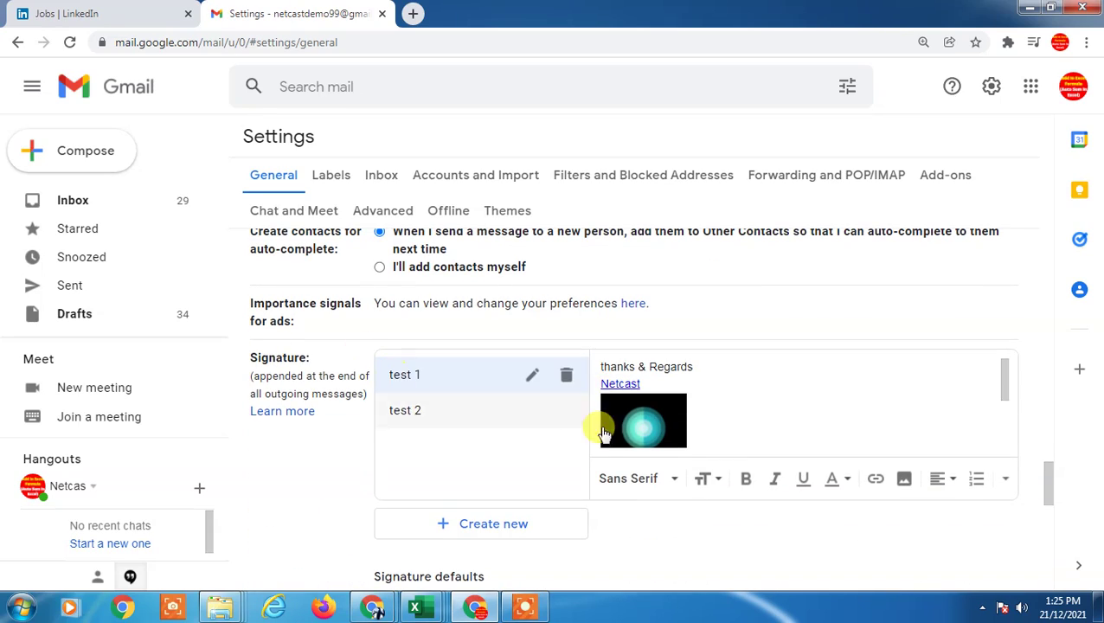
left_click(569, 379)
left_click(667, 368)
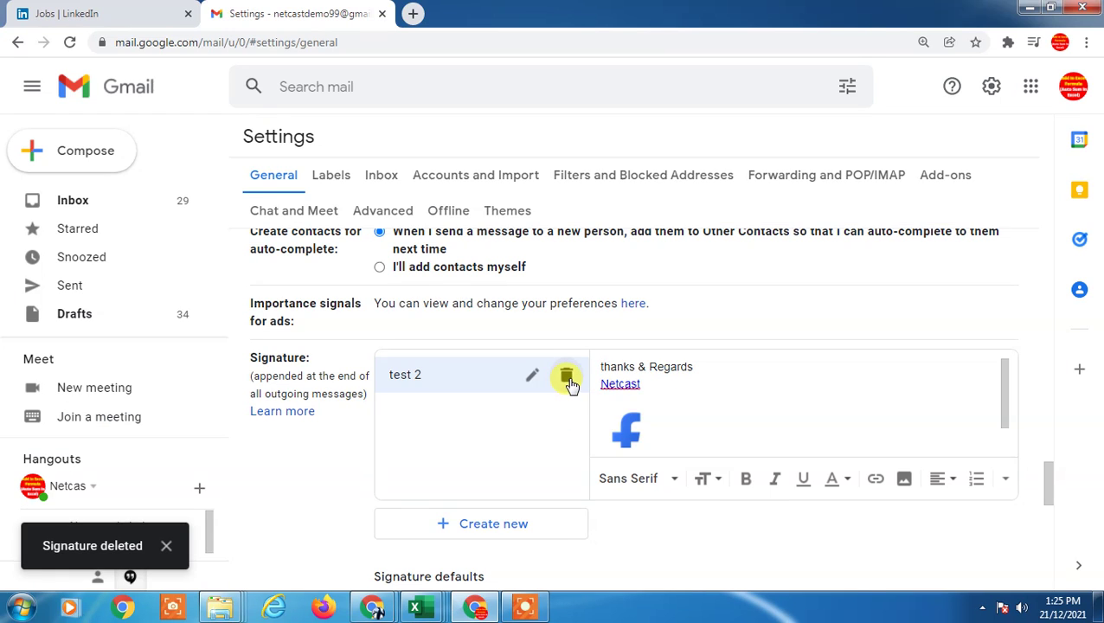
left_click(567, 379)
left_click(660, 370)
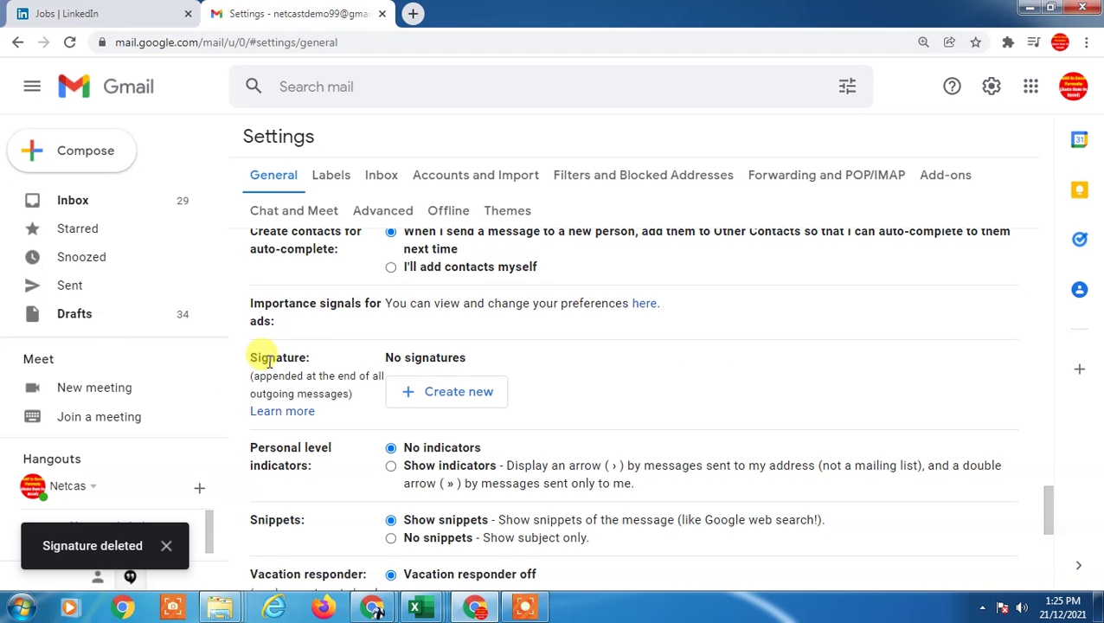
- Create a new signature named "linked" with the text "Thanks and regards" followed by a blank line
left_click(459, 391)
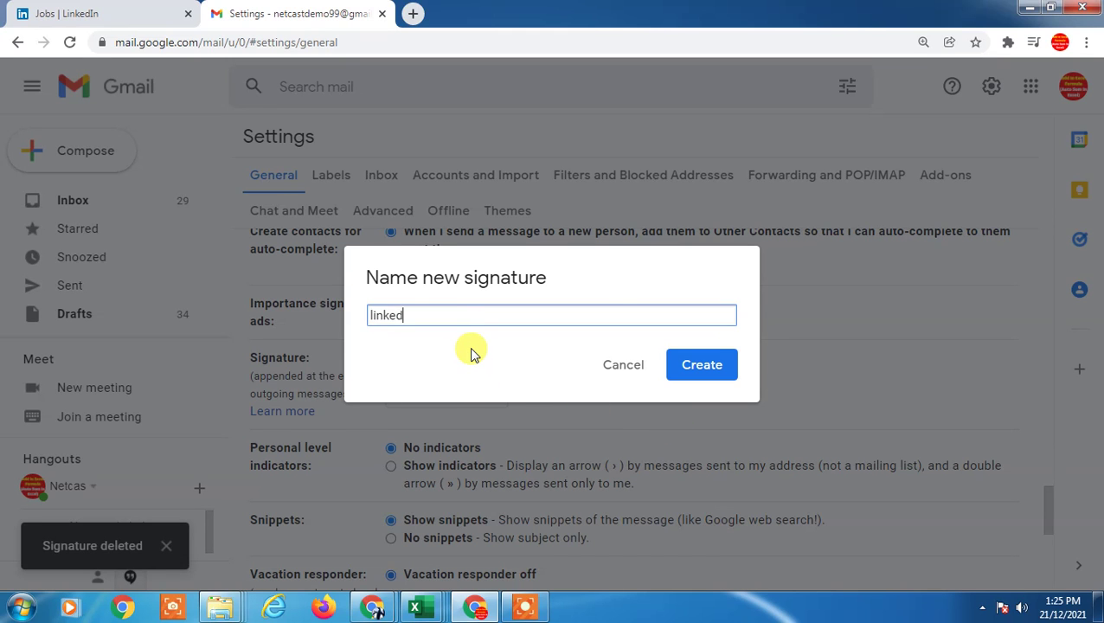
key("Return")
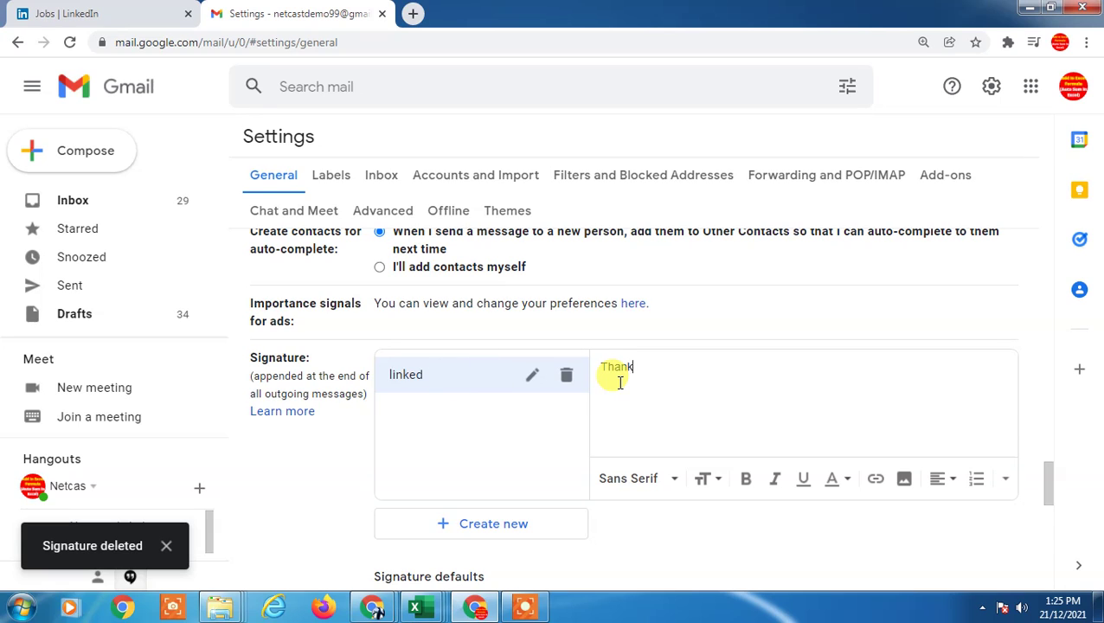
type("Thanks and regards")
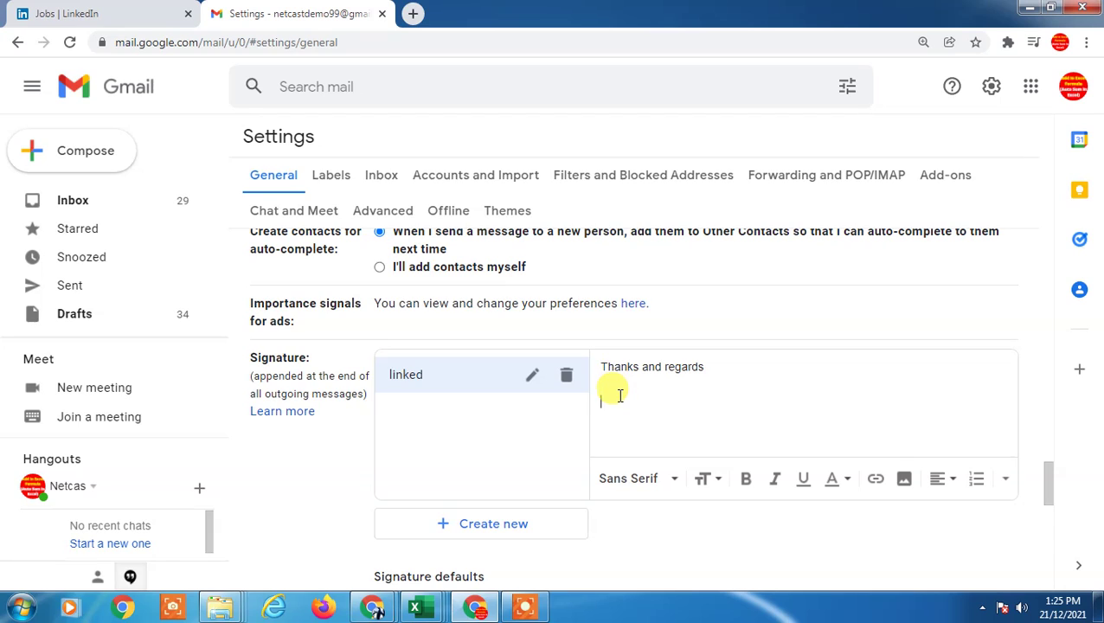
key("Return")
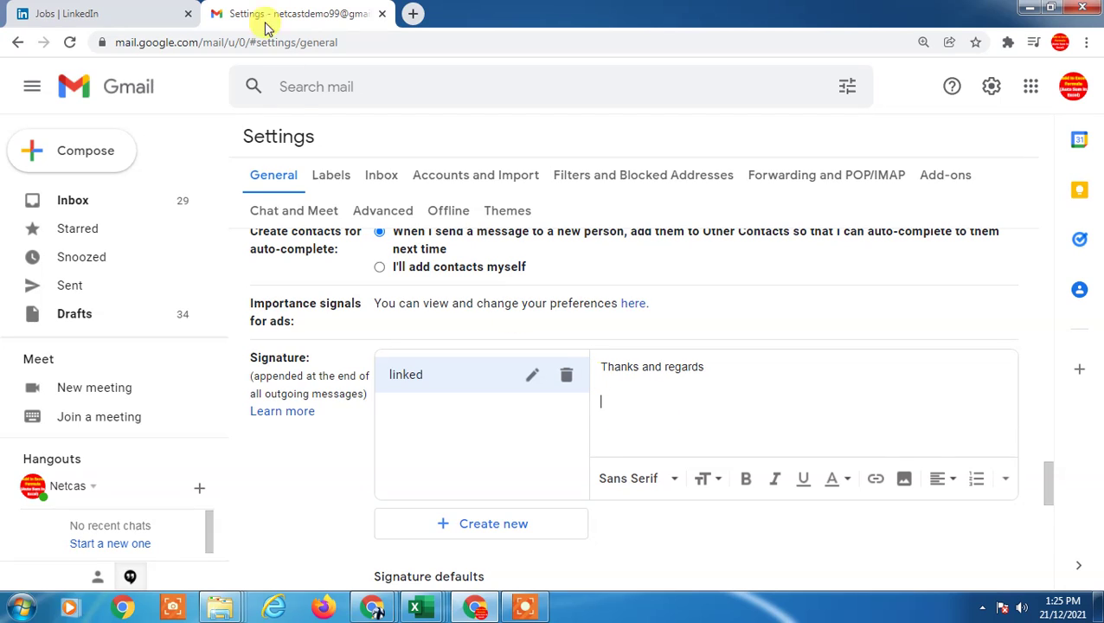
- Open another browser tab and run a Google search for "google"
left_click(414, 14)
type("google")
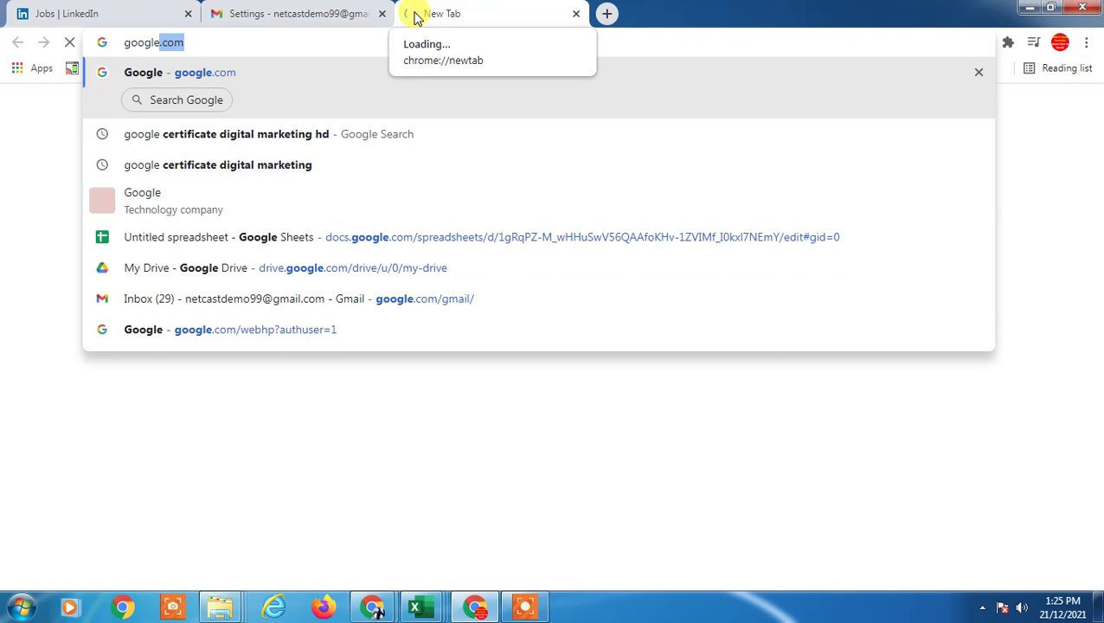
key("BackSpace")
key("Return")
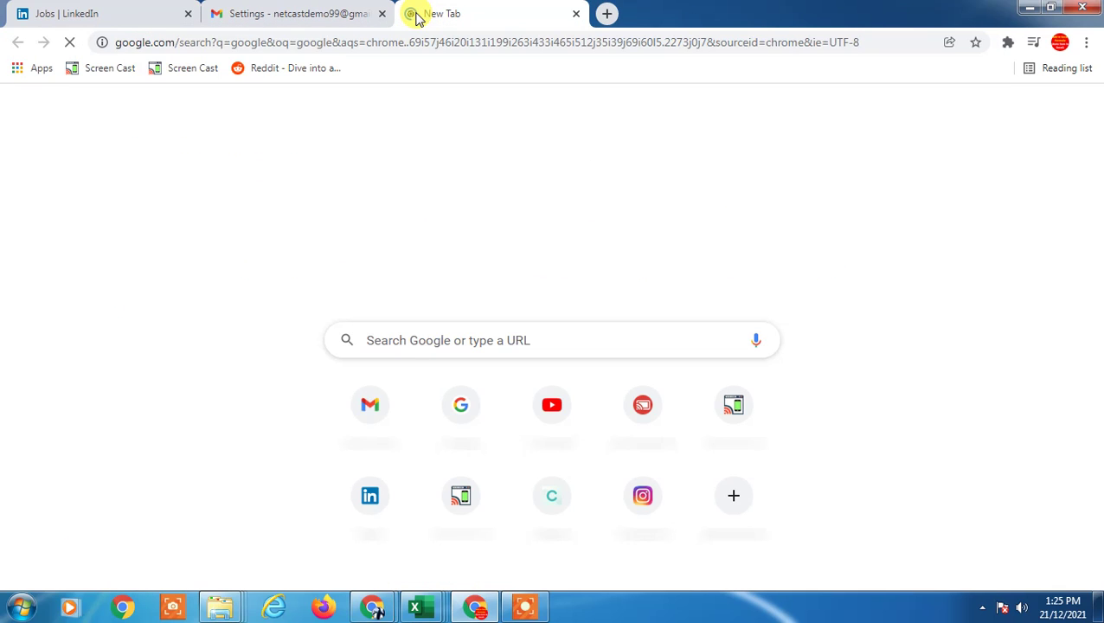
left_click(79, 14)
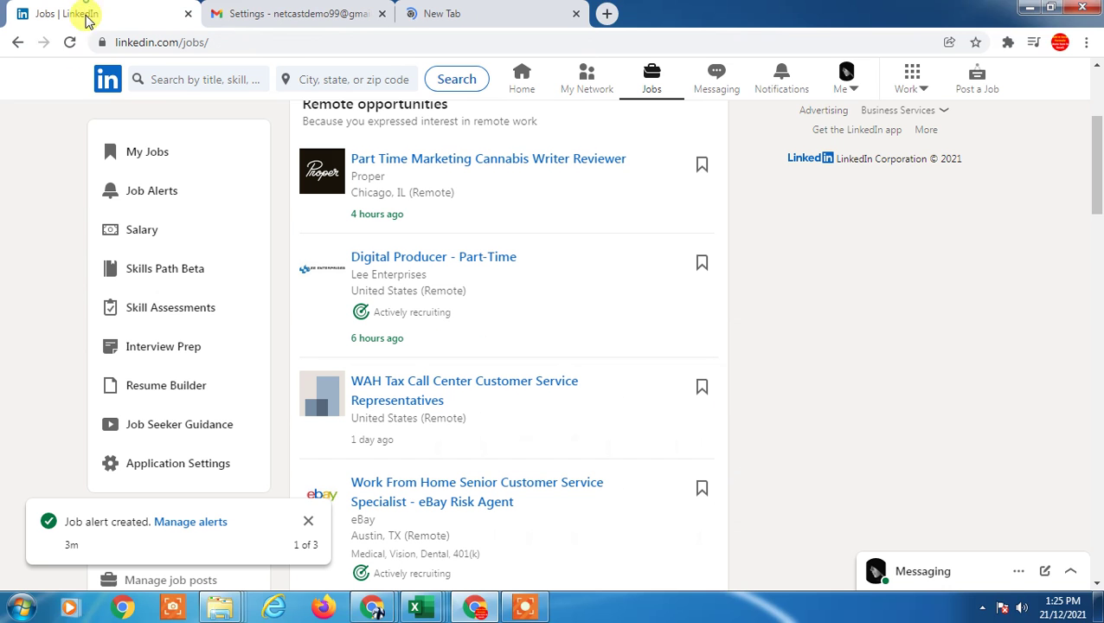
right_click(104, 78)
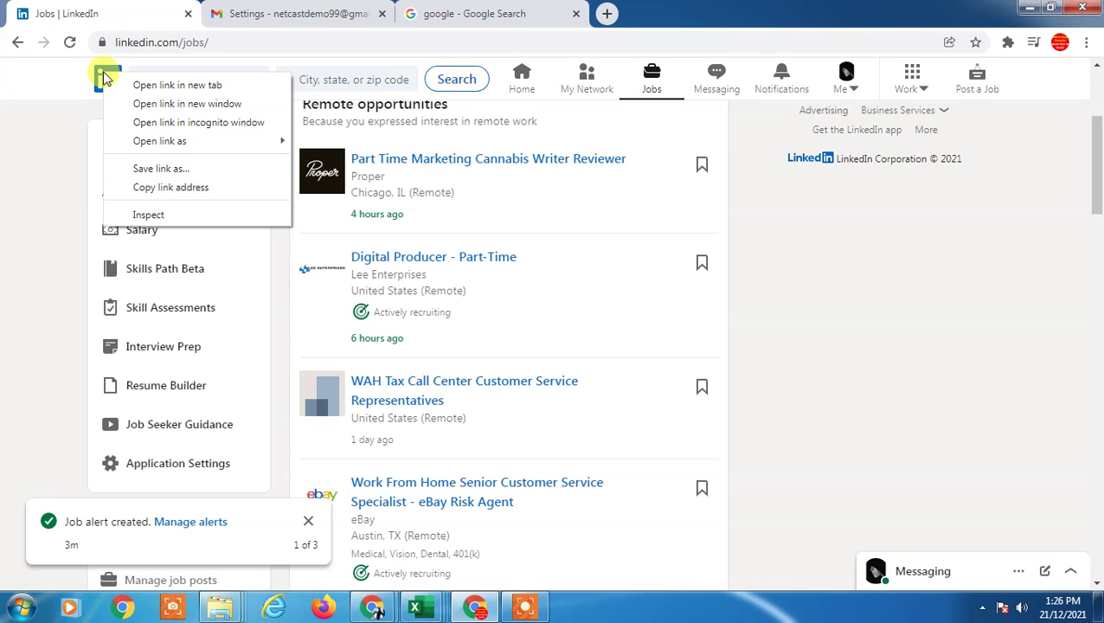
left_click(468, 13)
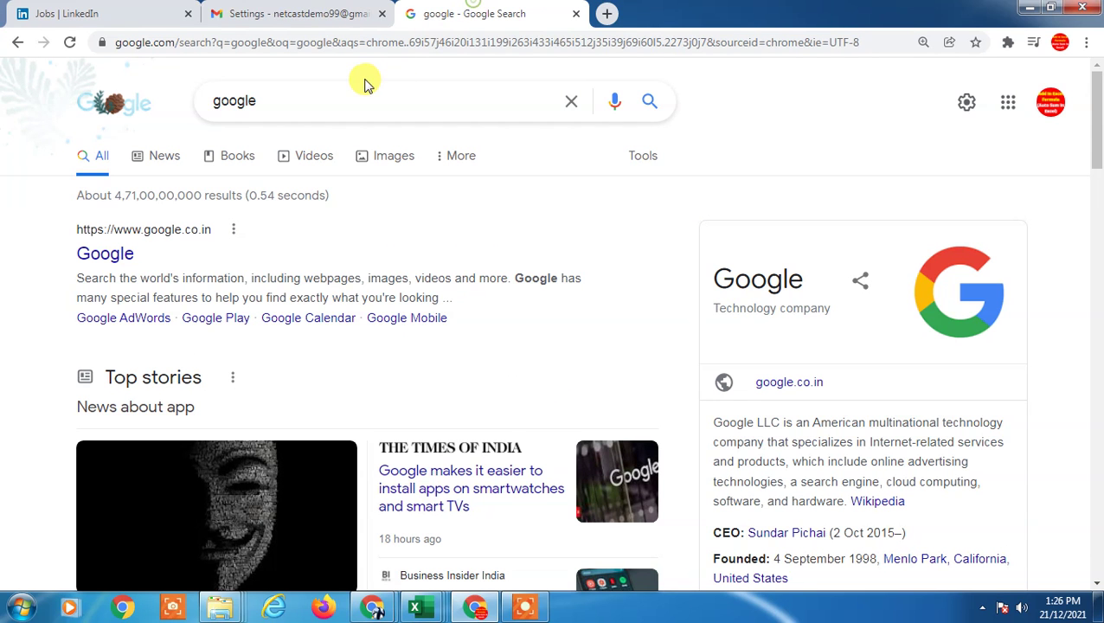
- Search Google for "linkedin profile icon for signature"
double_click(330, 98)
type("linkedin pr")
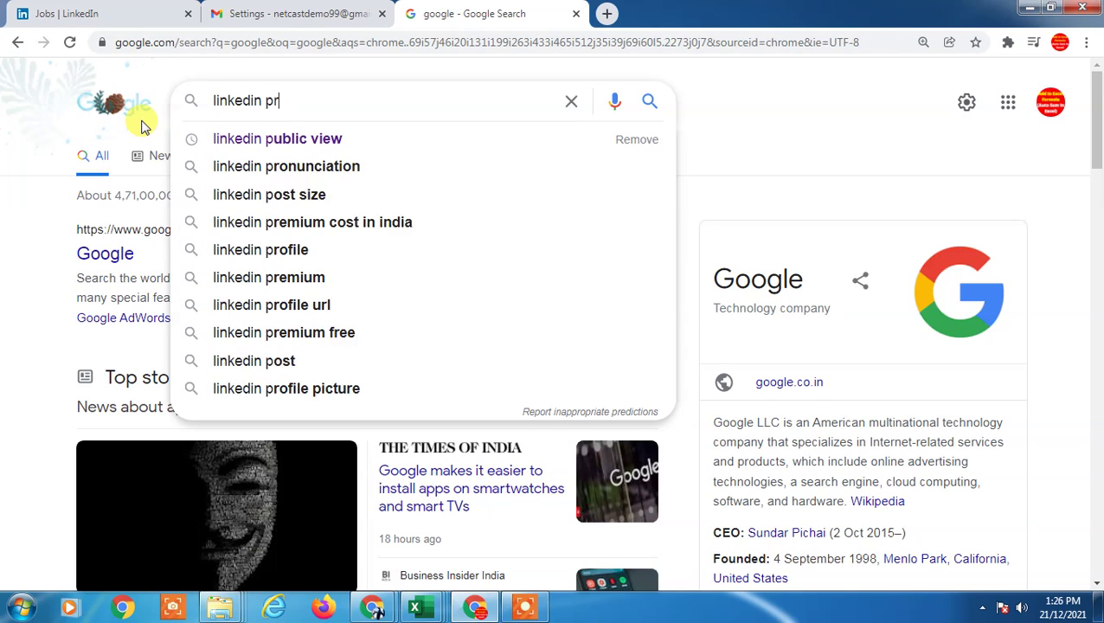
type("ofile icon for signat")
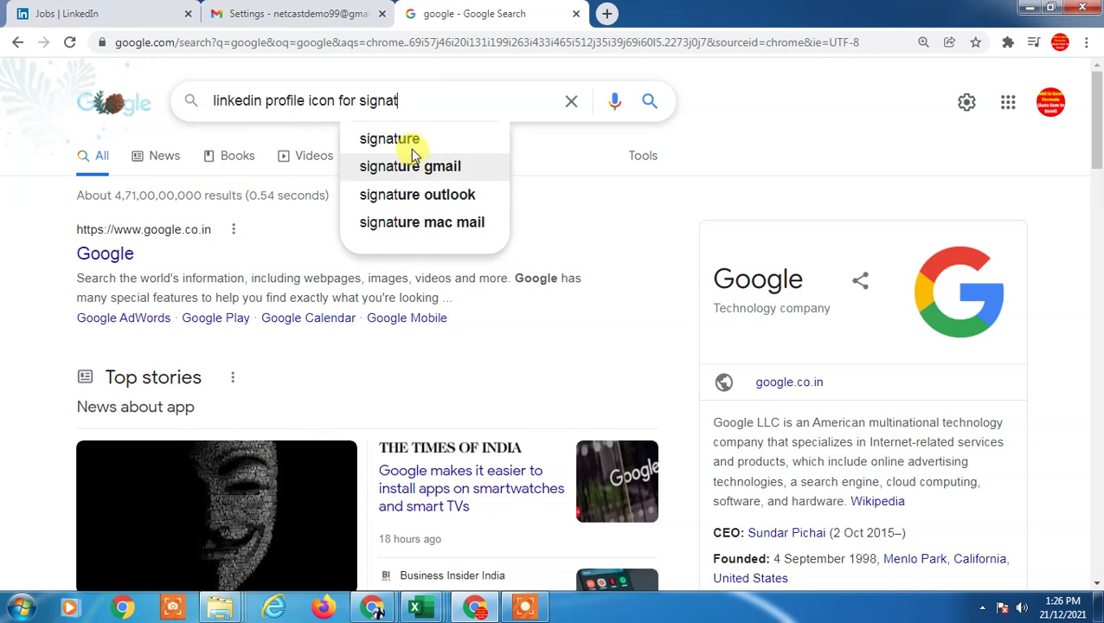
left_click(407, 140)
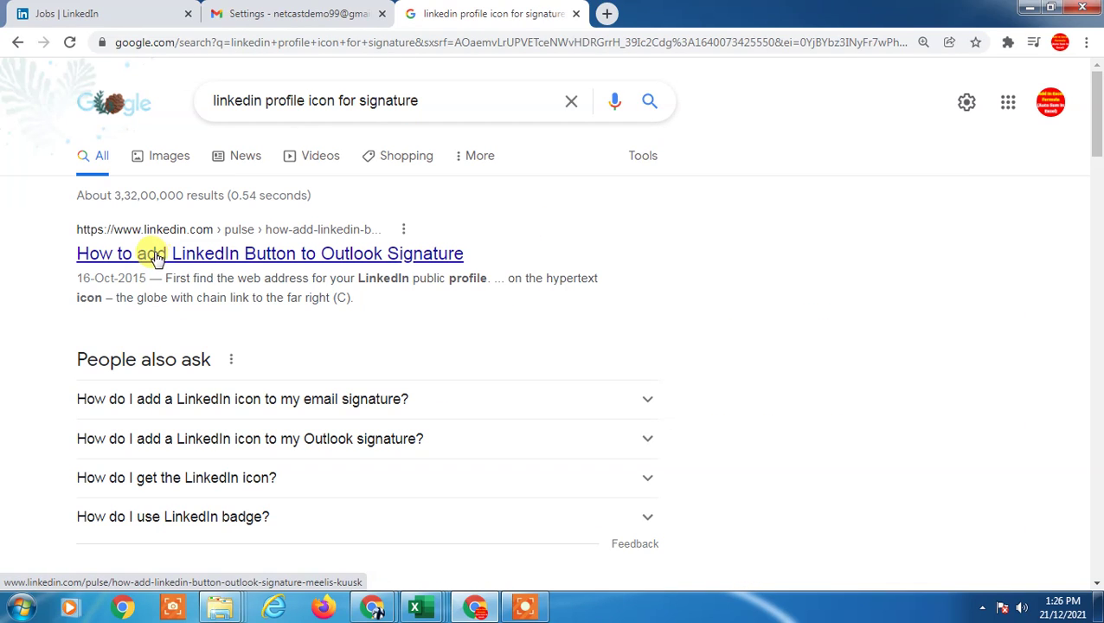
- Examine the web results and the image results for a LinkedIn icon suitable for an email signature
scroll(446, 320, "down", 4)
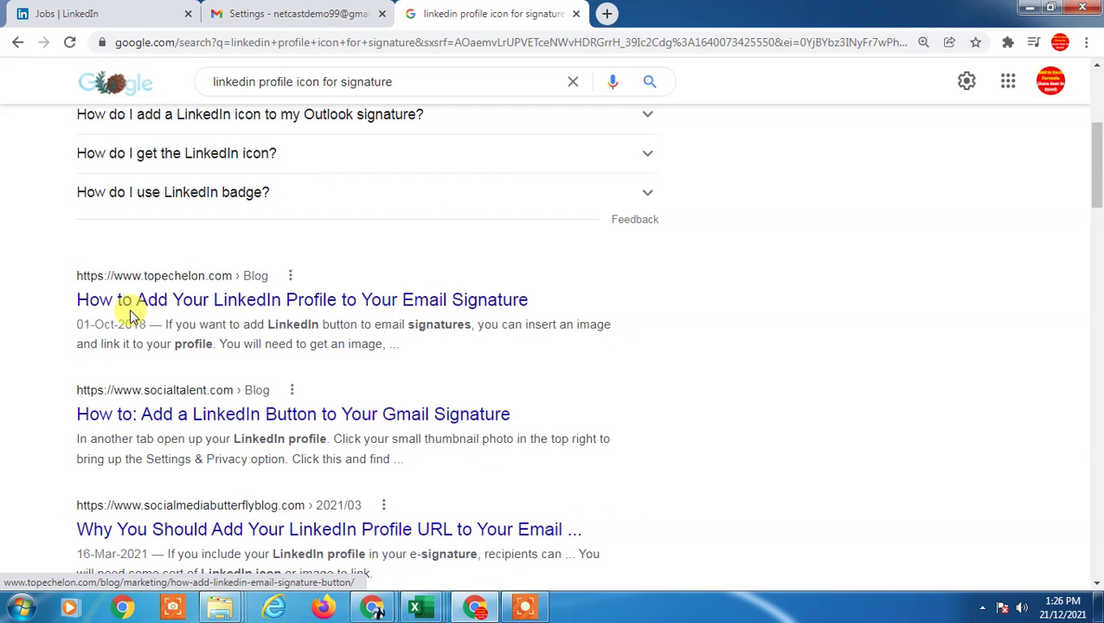
scroll(244, 327, "down", 1)
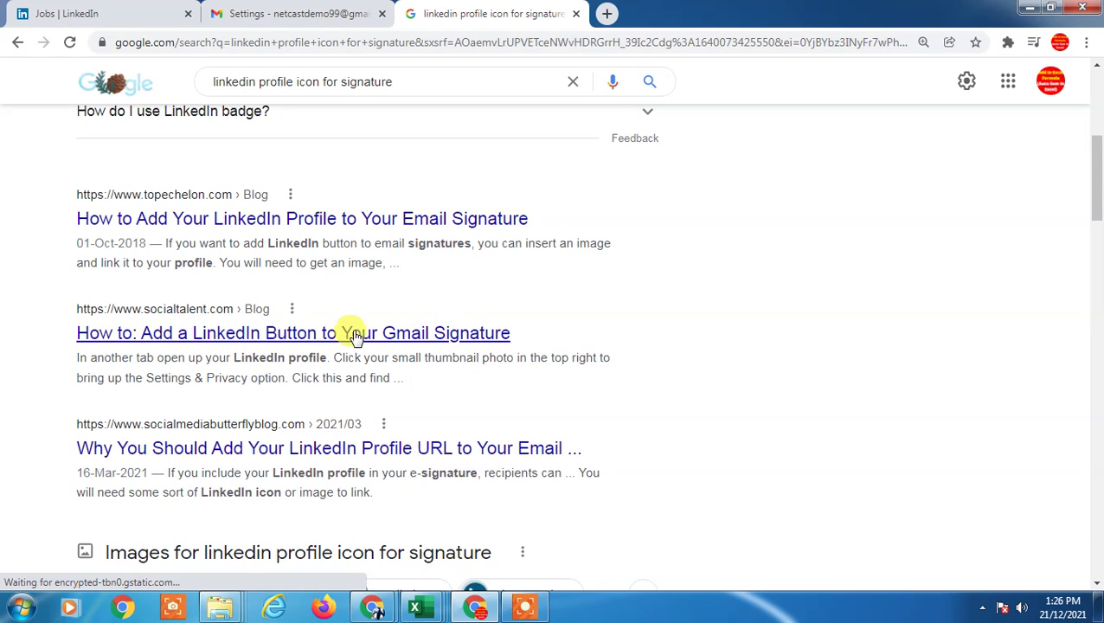
scroll(346, 303, "up", 5)
left_click(170, 156)
scroll(605, 351, "down", 4)
scroll(485, 338, "up", 2)
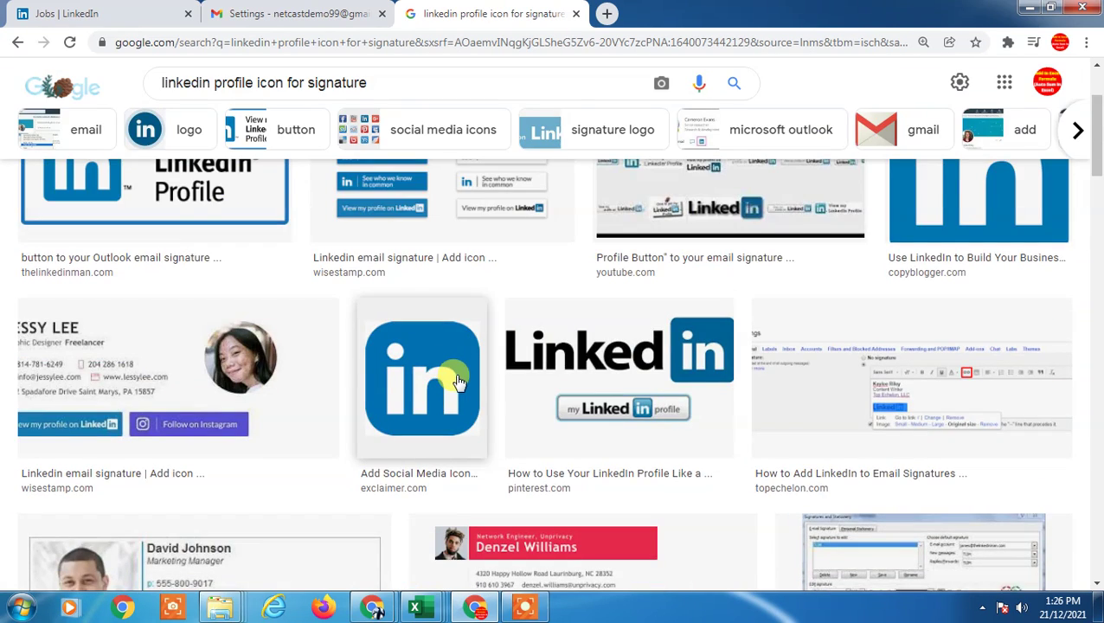
scroll(547, 383, "down", 8)
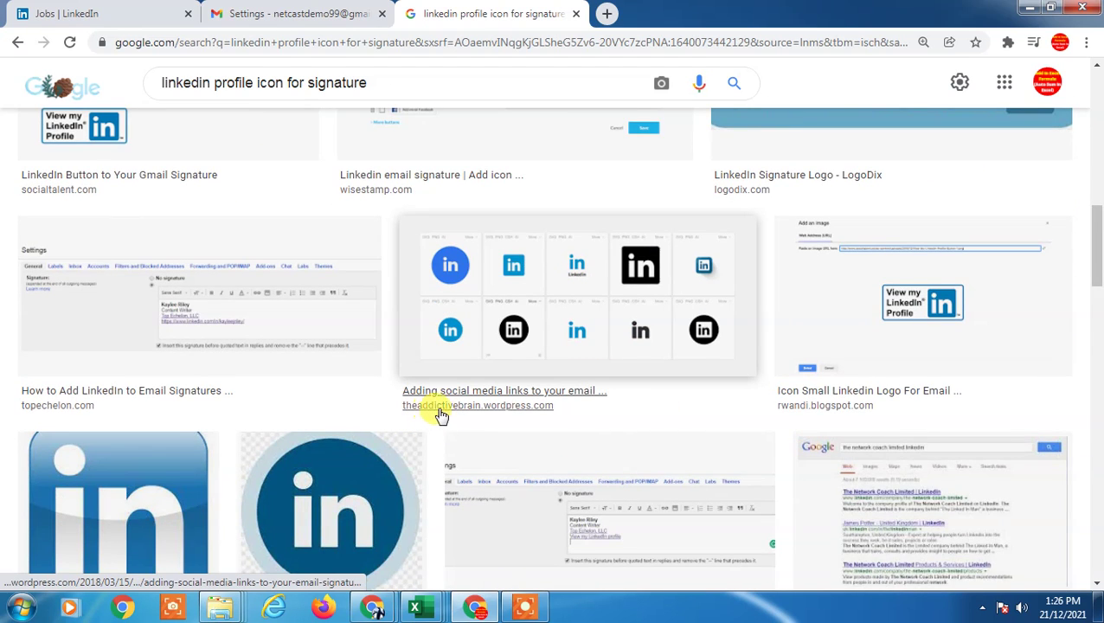
- Shorten the image search query to "linkedin" and run it again
scroll(483, 308, "up", 10)
left_click_drag(216, 95, 706, 93)
key("BackSpace")
key("Return")
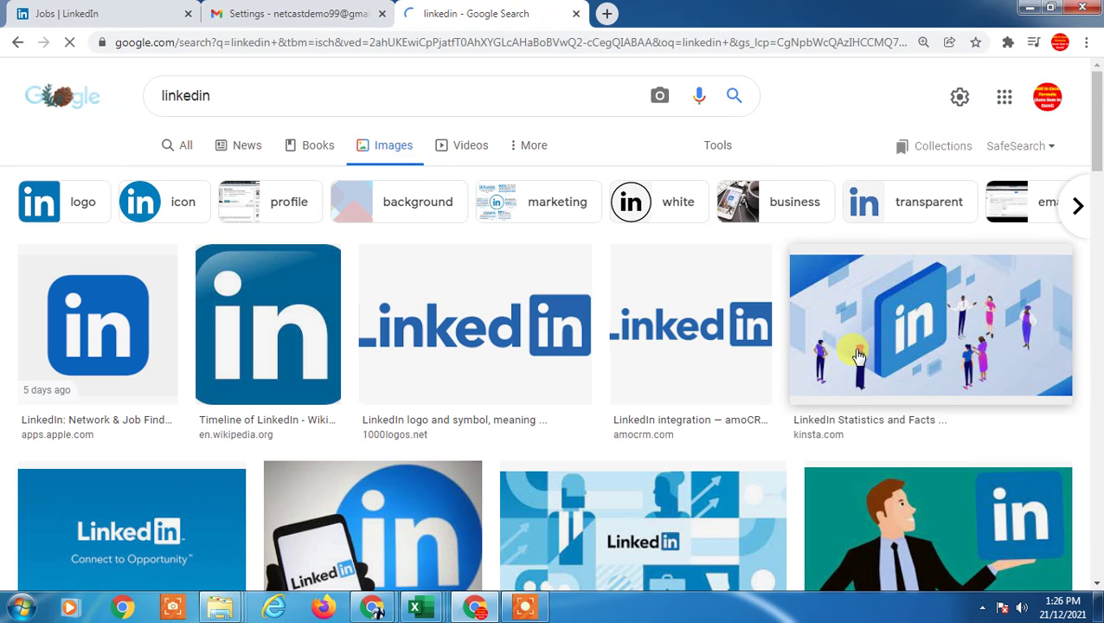
- Save the rounded blue LinkedIn logo from the first image result to the Downloads folder as PNG image "download"
right_click(123, 301)
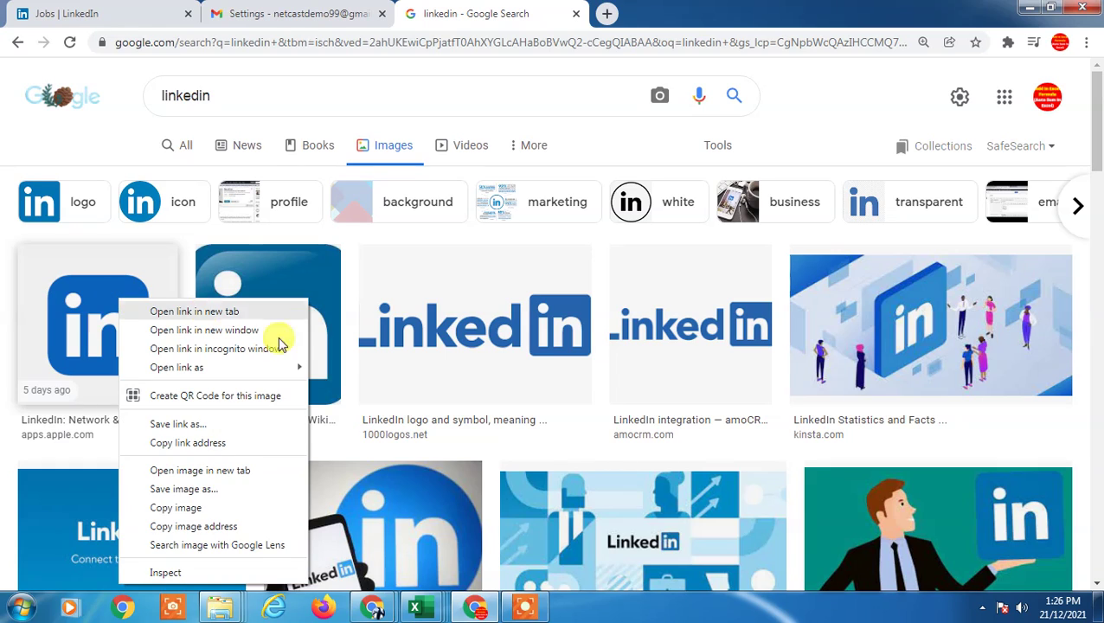
left_click(208, 505)
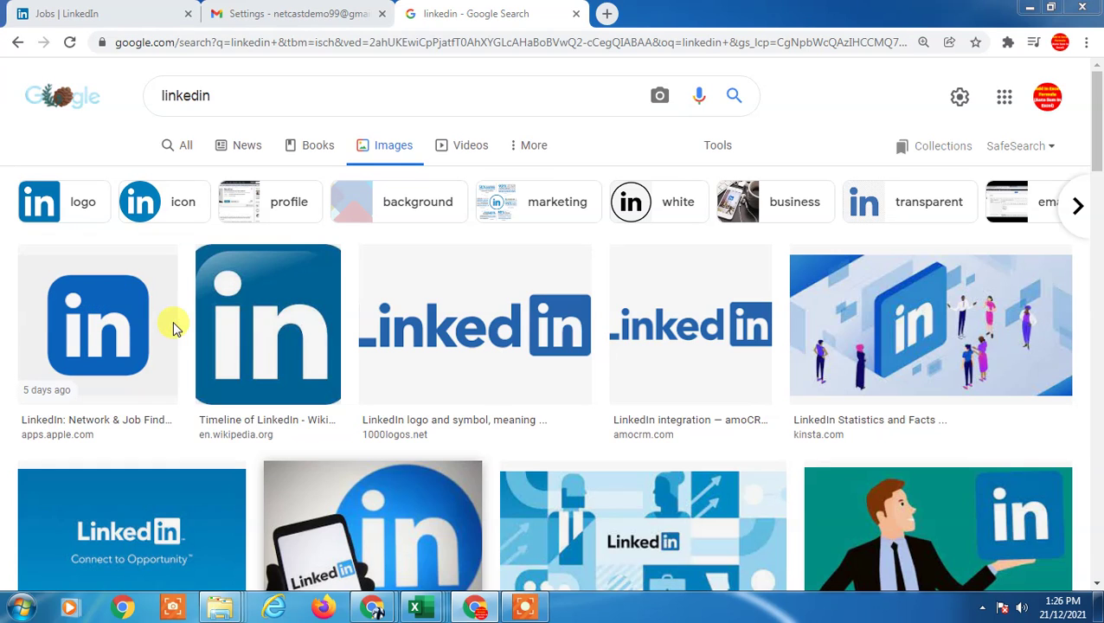
left_click(204, 178)
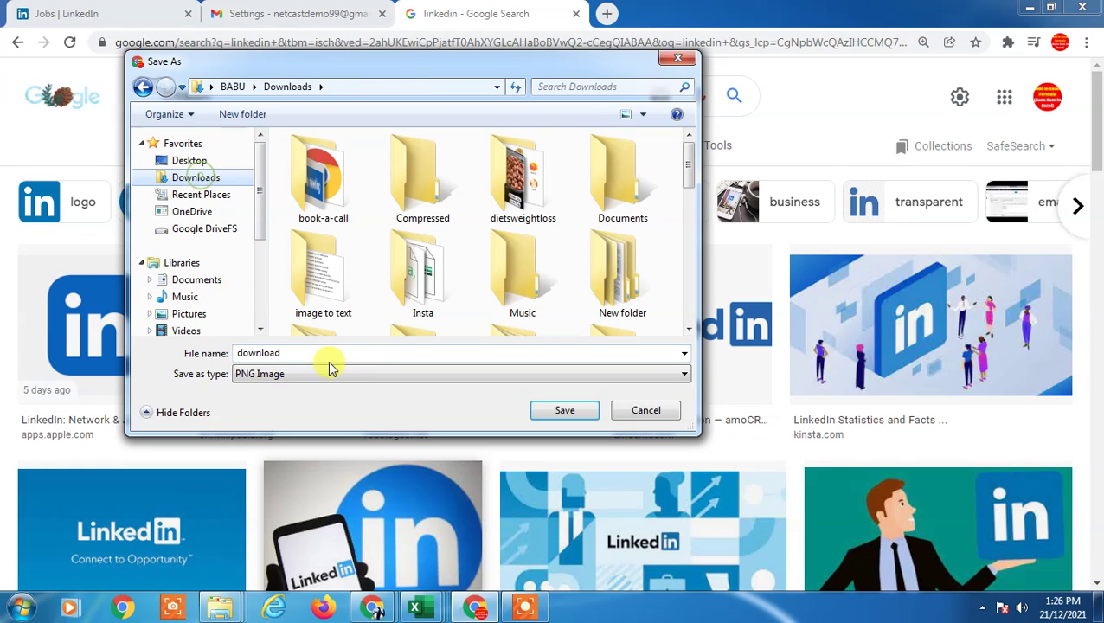
left_click(561, 412)
- Return to the Gmail settings and upload the "download" image from the Downloads folder into the linked signature below "Thanks and regards"
left_click(273, 20)
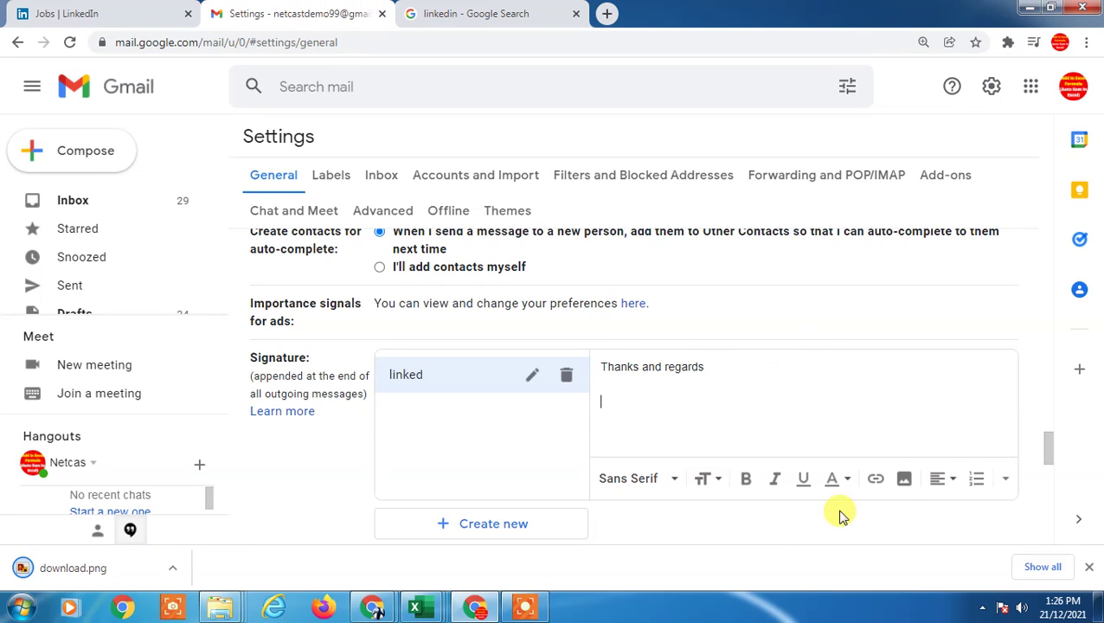
left_click(904, 480)
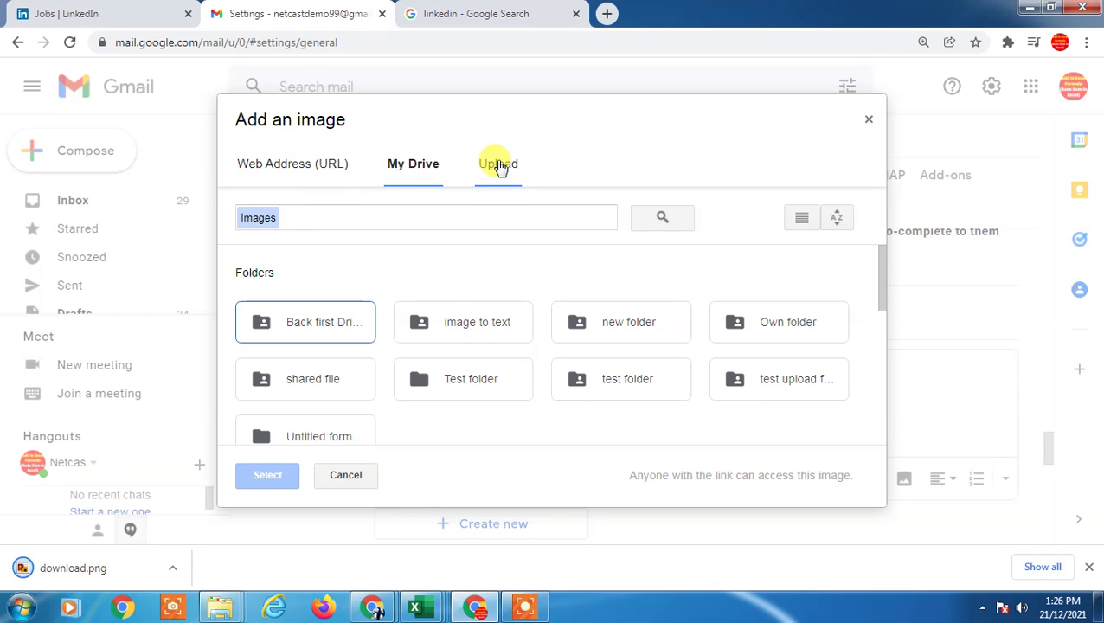
left_click(494, 164)
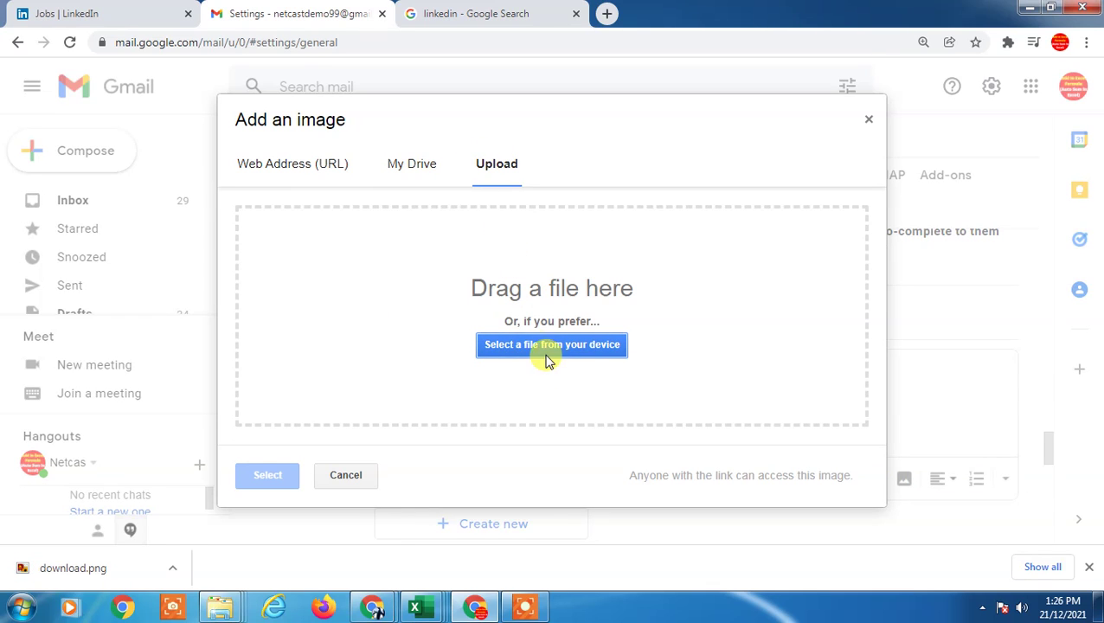
left_click(578, 349)
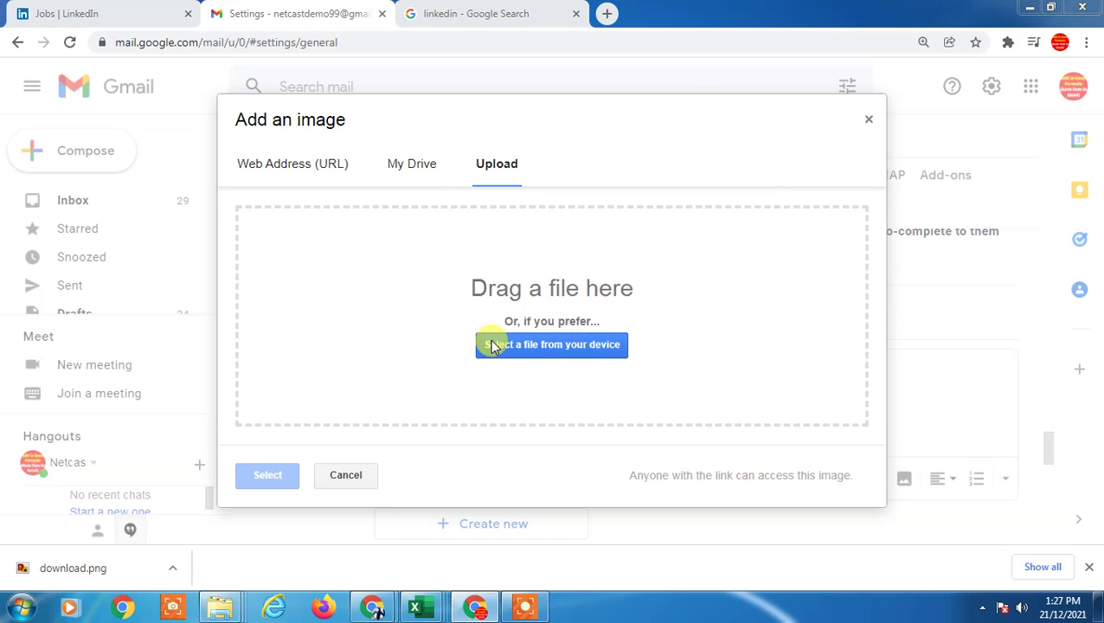
left_click(188, 177)
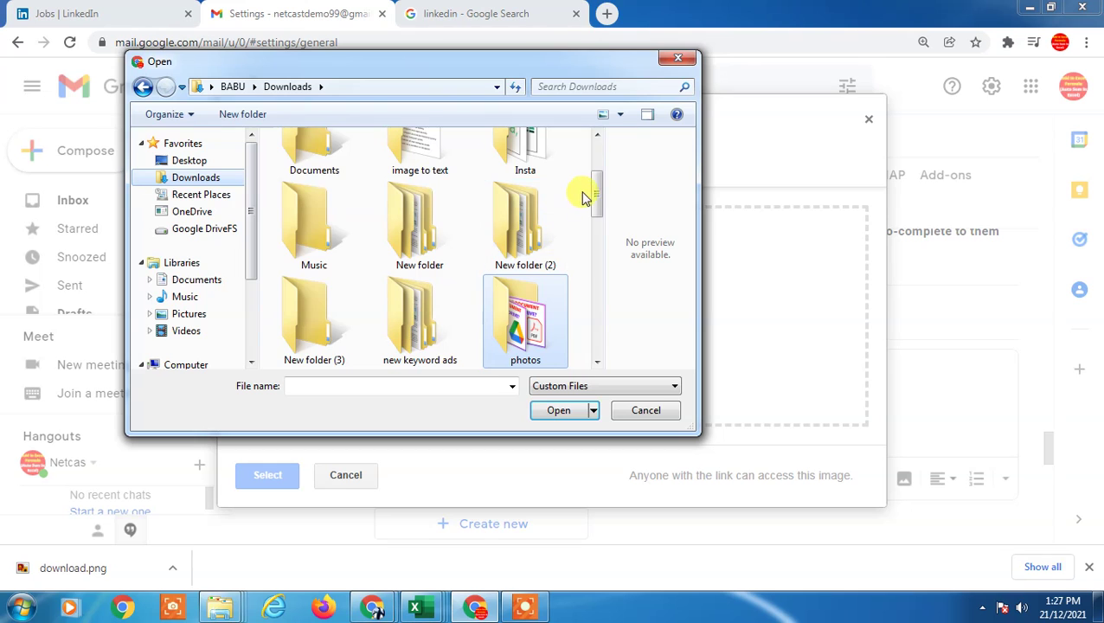
left_click_drag(596, 195, 597, 294)
left_click(412, 277)
left_click(536, 410)
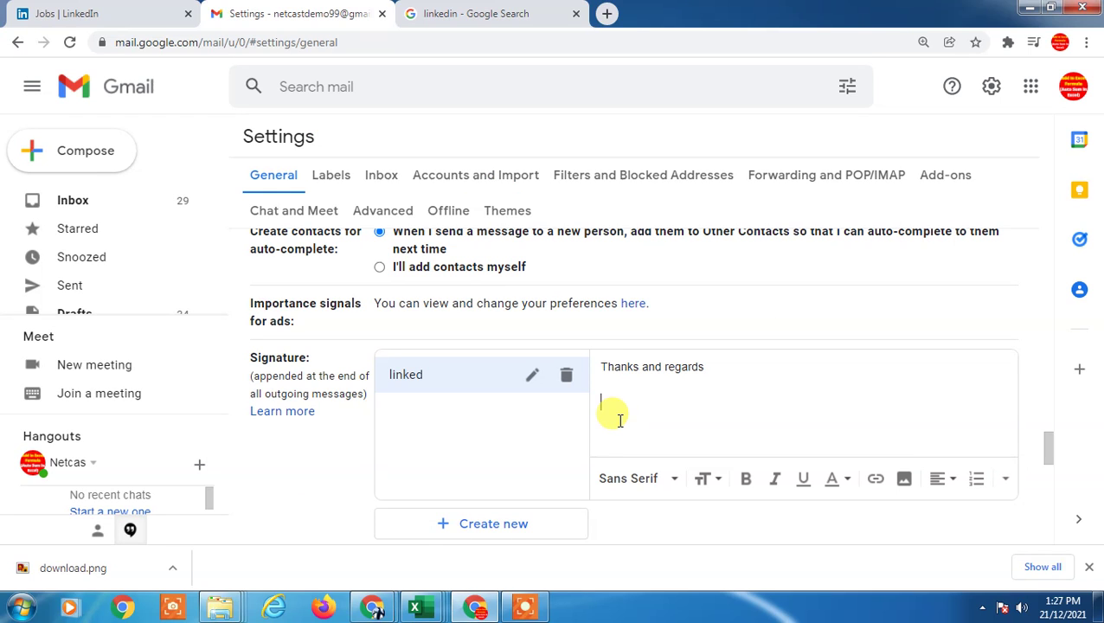
- Resize the inserted LinkedIn image in the signature to Small
scroll(736, 443, "down", 1)
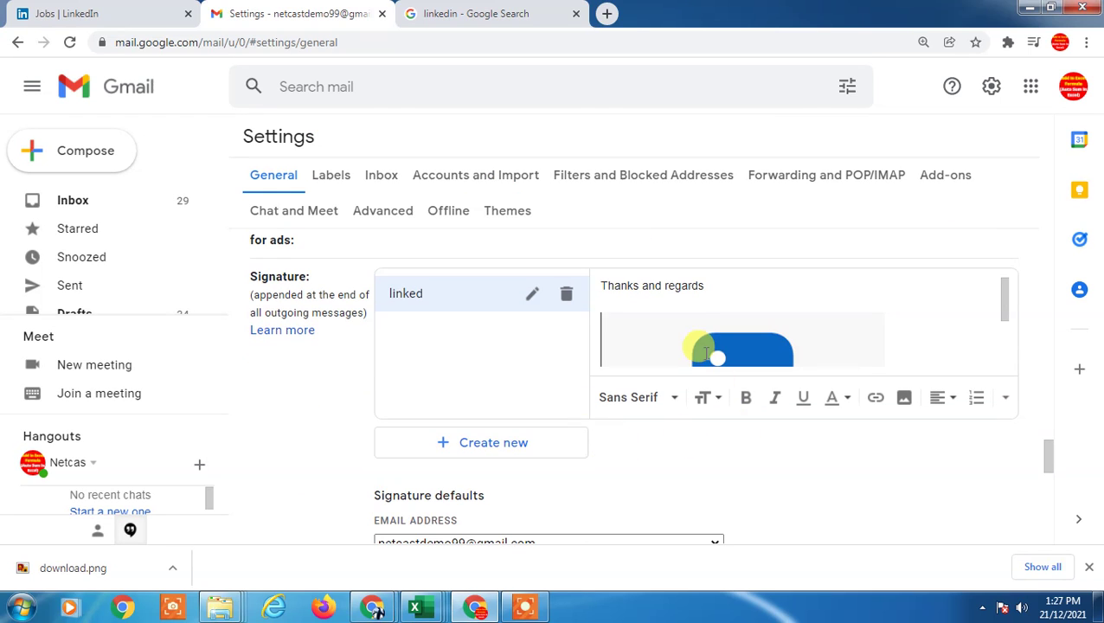
left_click(705, 334)
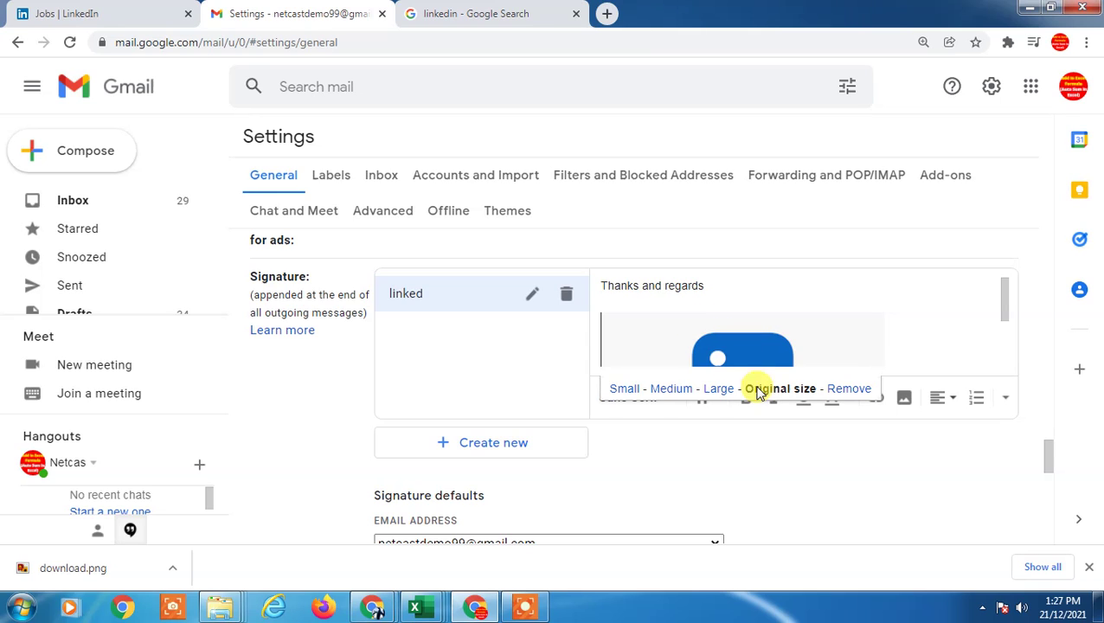
left_click(624, 389)
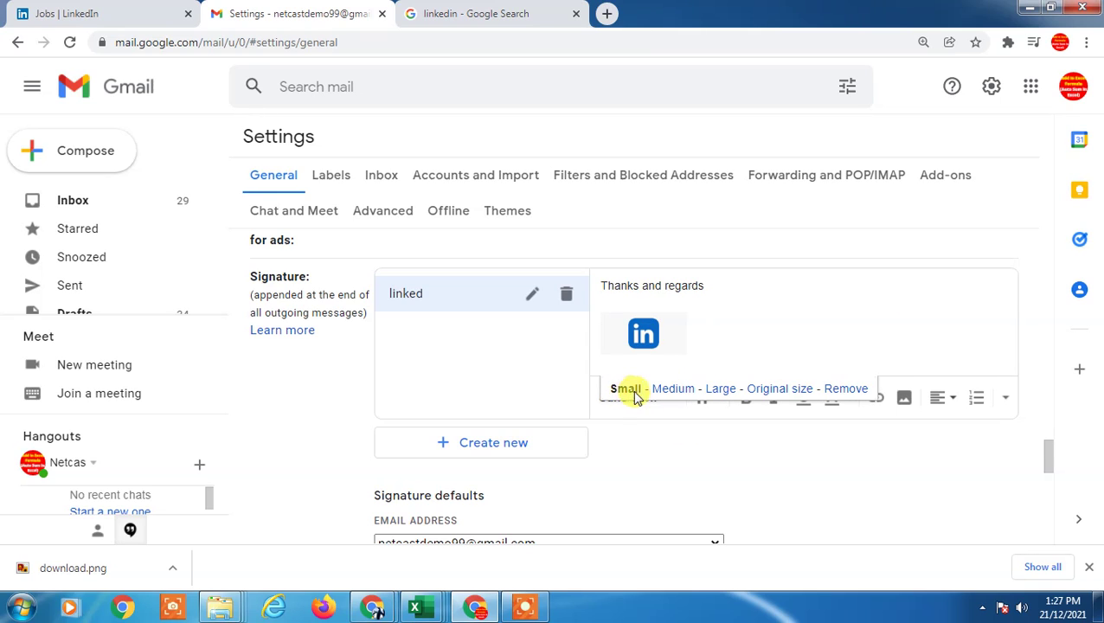
left_click(649, 334)
left_click(748, 341)
left_click(644, 336)
left_click(749, 307)
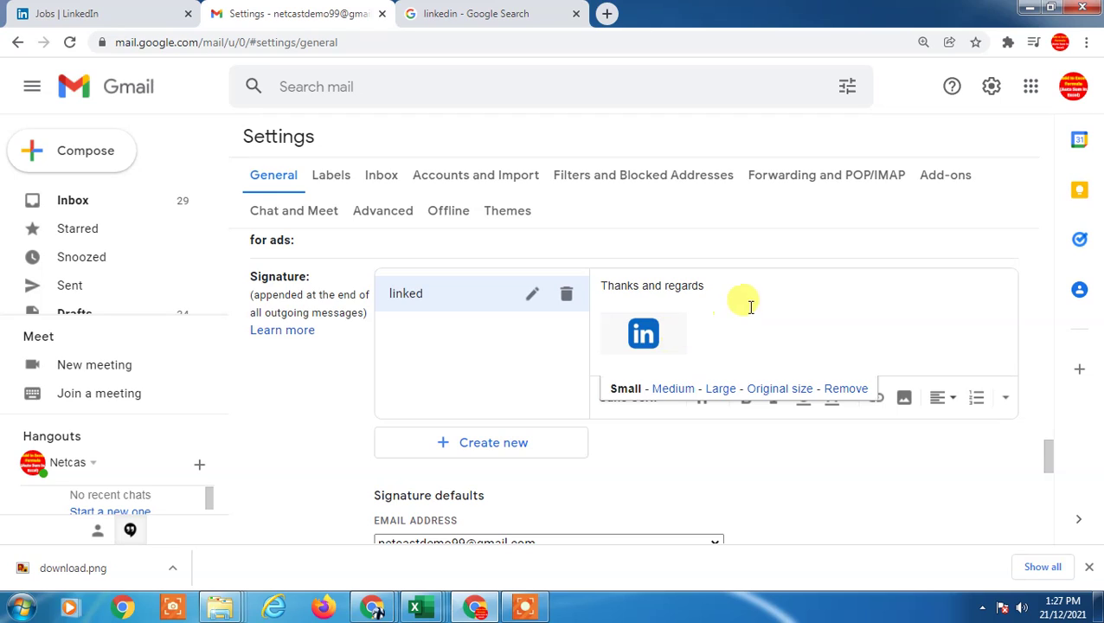
left_click(649, 327)
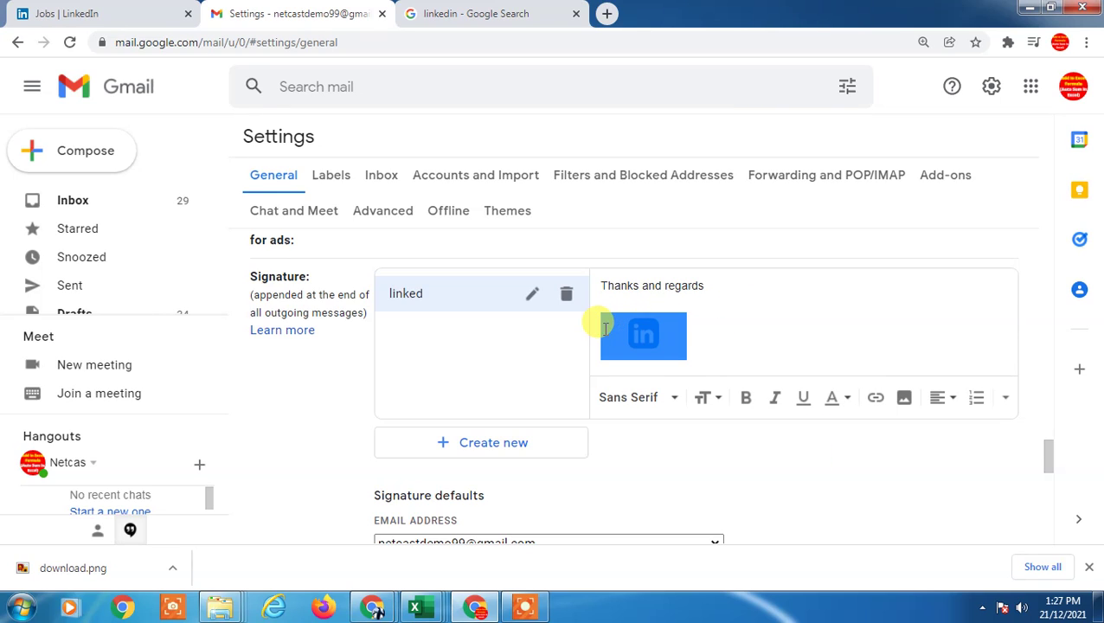
left_click(727, 327)
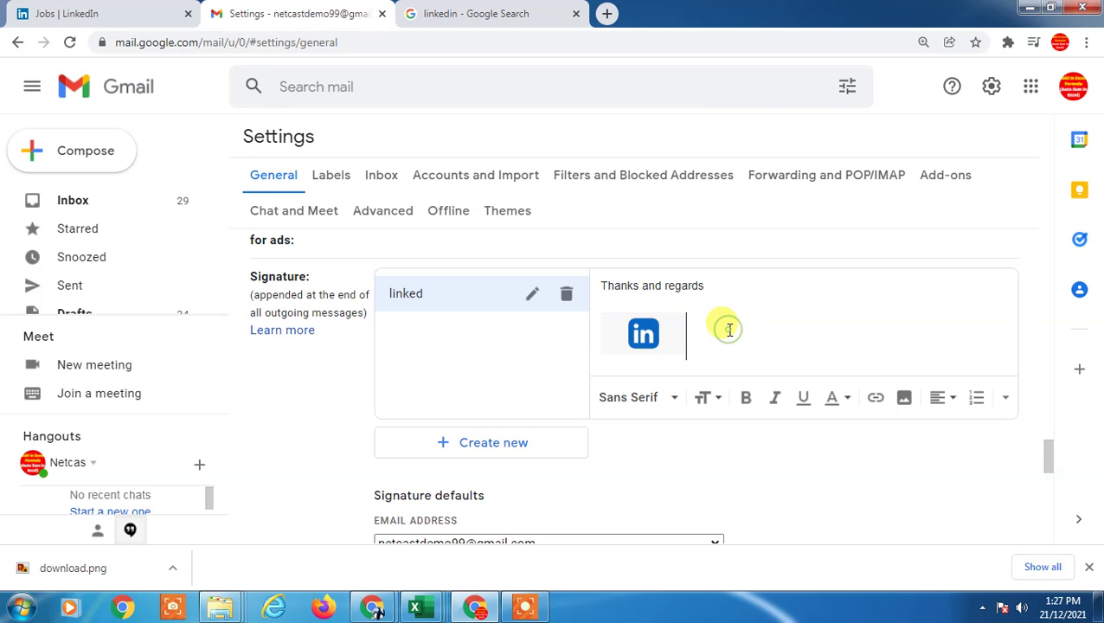
left_click(646, 327)
left_click(741, 315)
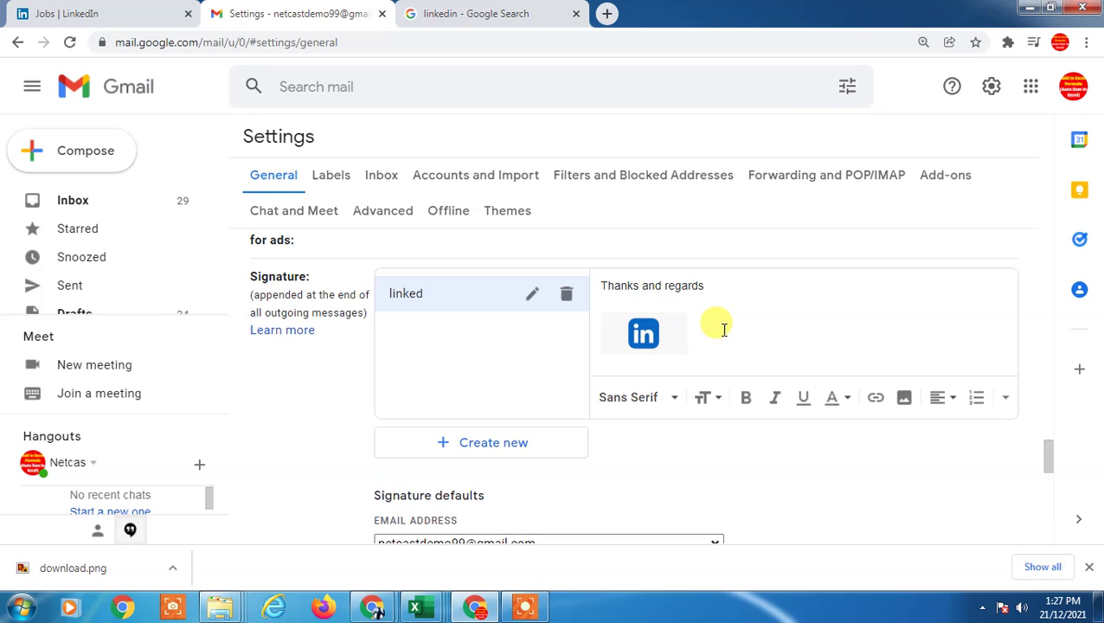
- Link the LinkedIn icon in the signature to the profile's web address copied from the open LinkedIn profile page
left_click_drag(701, 328, 620, 326)
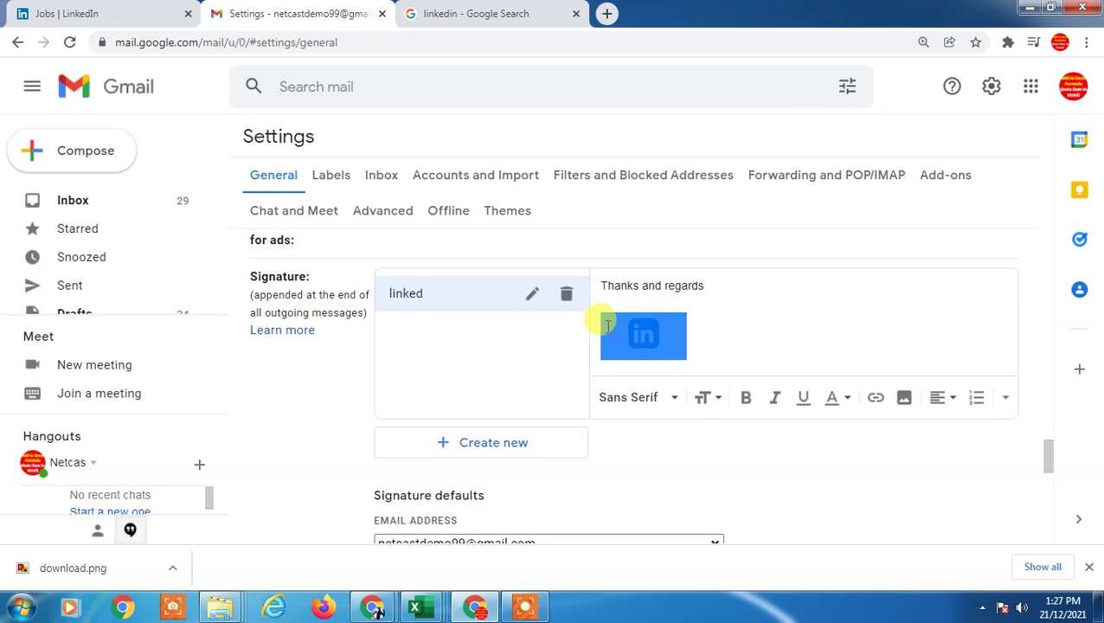
left_click(607, 326)
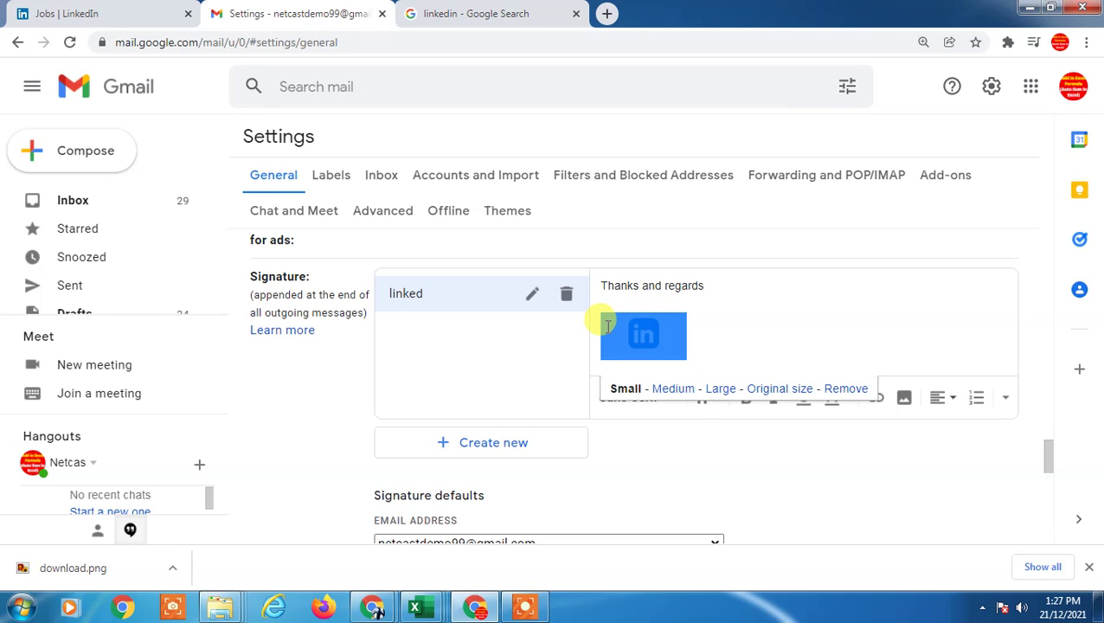
left_click(875, 404)
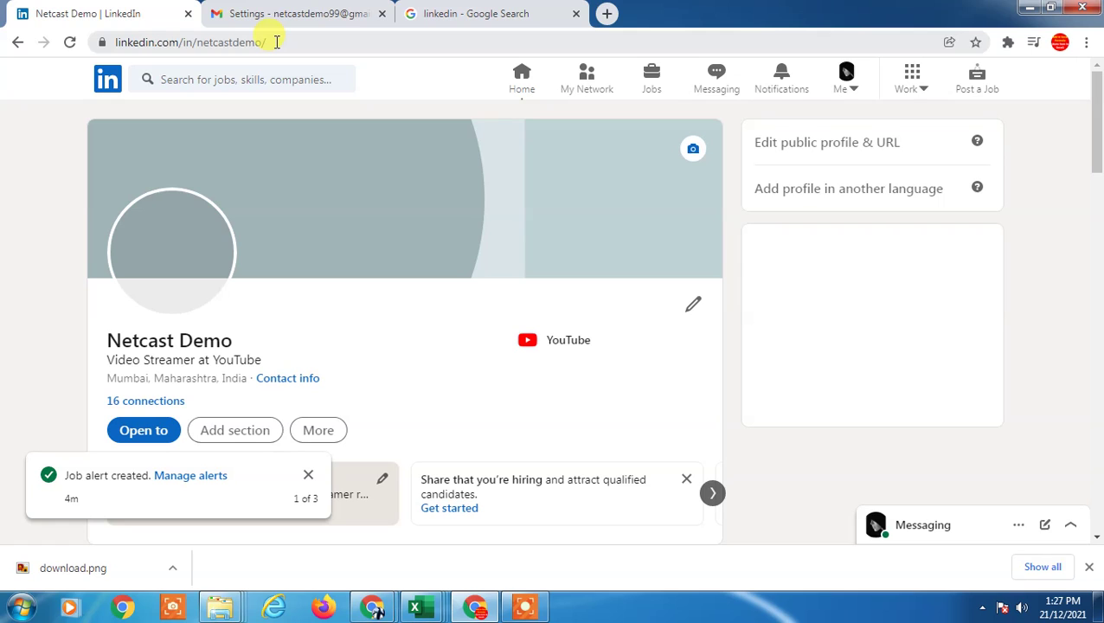
left_click(277, 41)
right_click(195, 41)
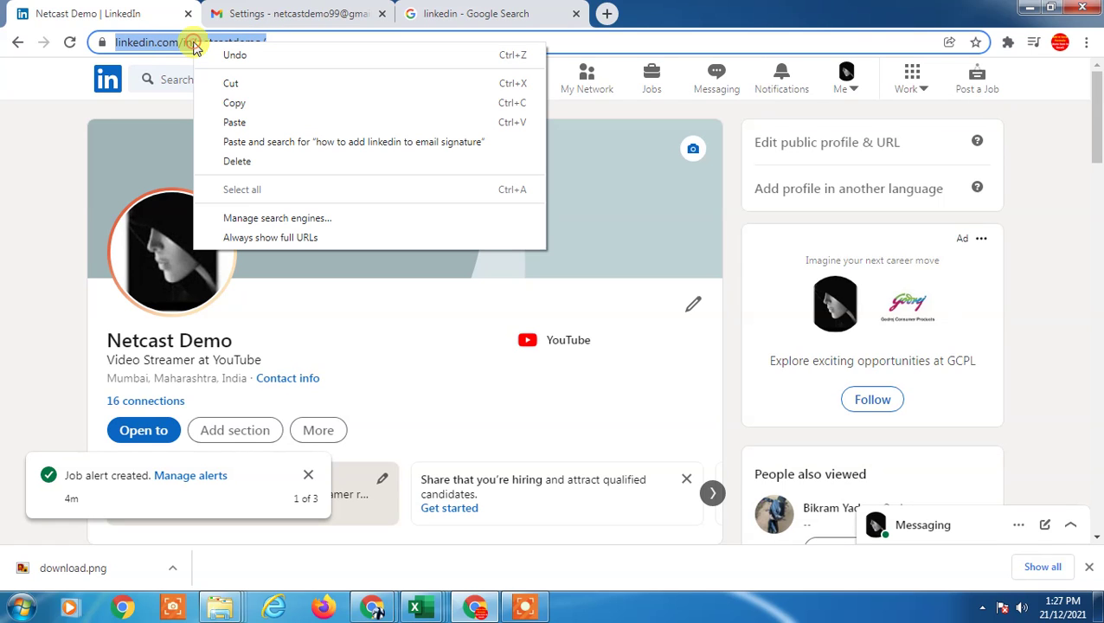
left_click(252, 103)
left_click(350, 13)
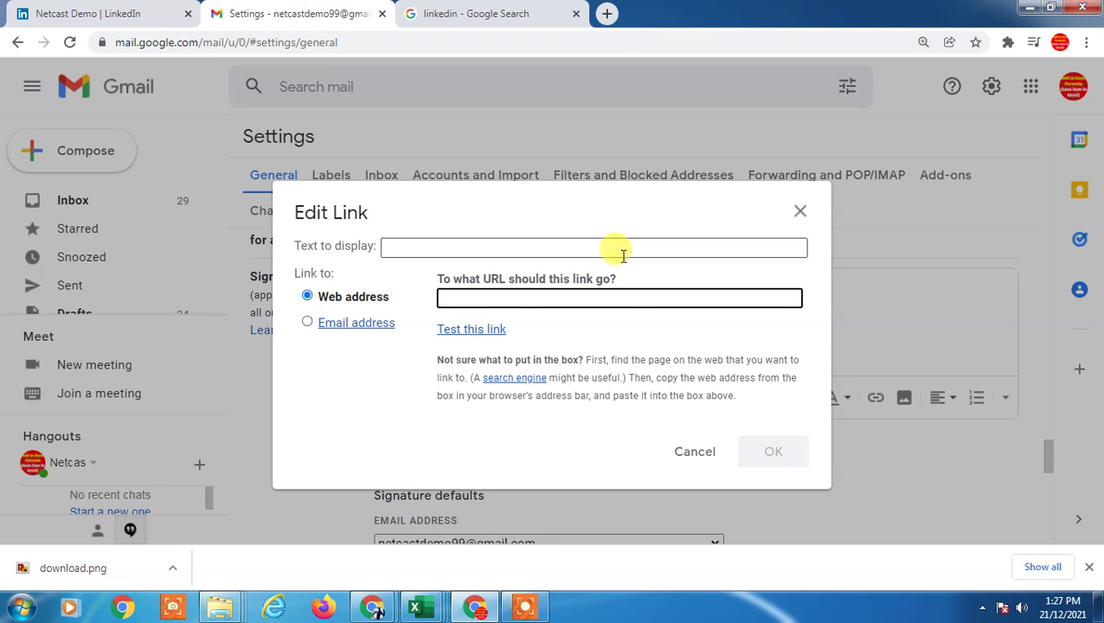
right_click(493, 295)
left_click(567, 394)
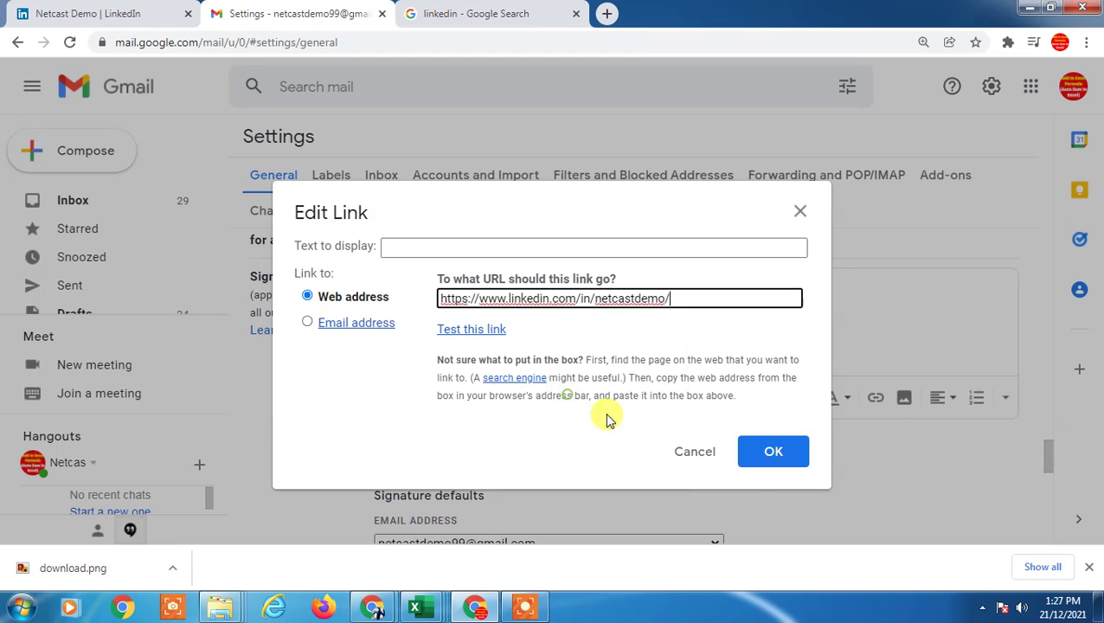
left_click(779, 453)
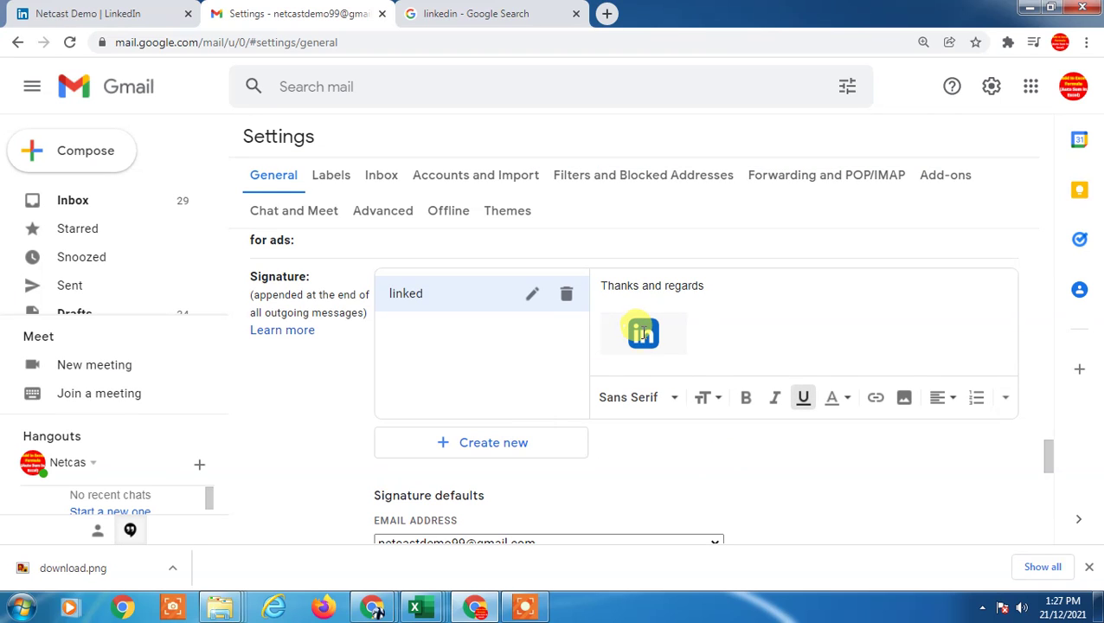
- Check the link attached to the signature icon against the LinkedIn profile page
left_click(642, 333)
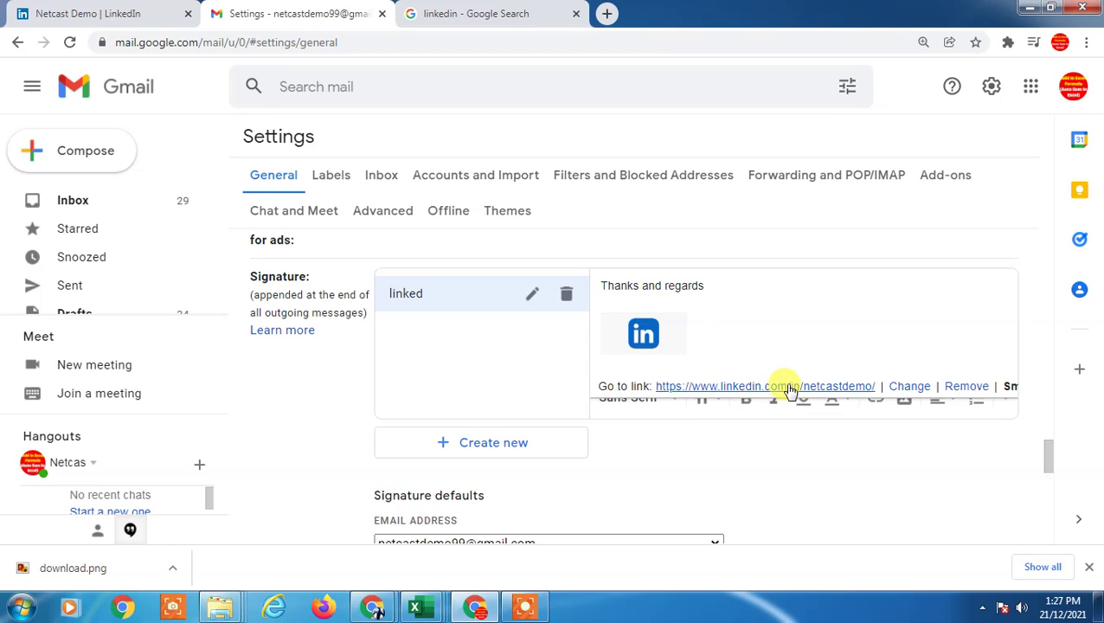
left_click(572, 419)
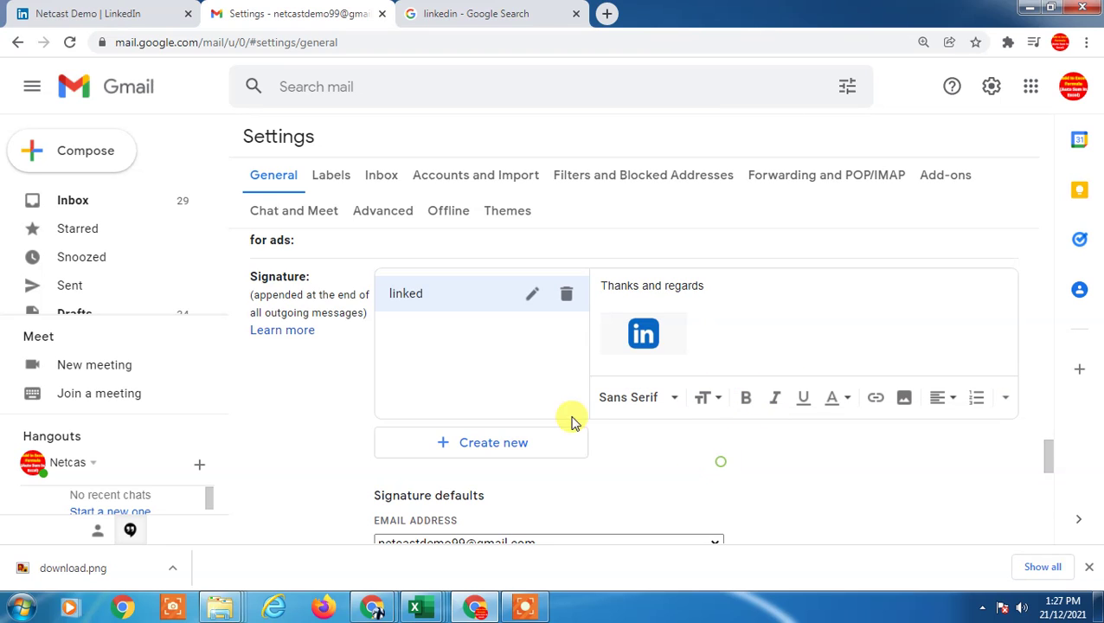
left_click(76, 11)
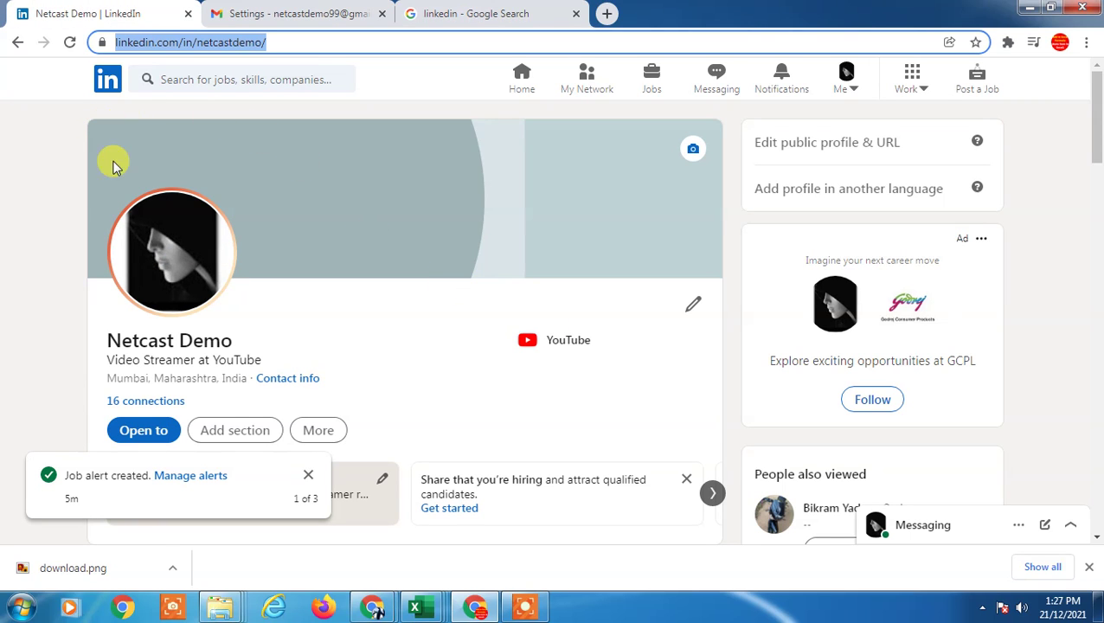
left_click(282, 12)
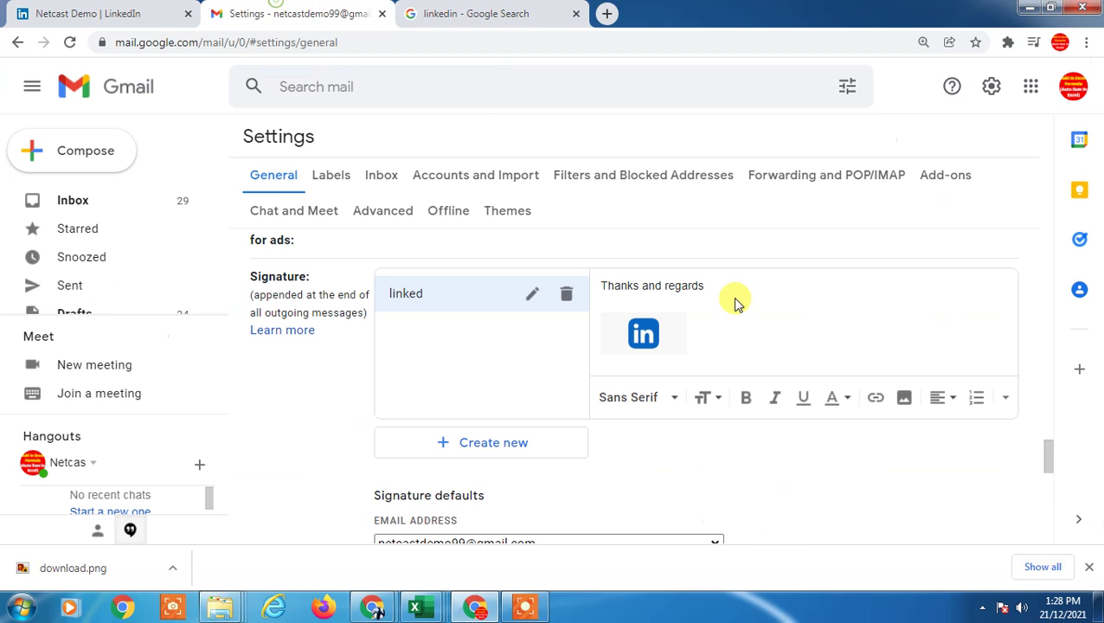
- Save the changes to the Gmail general settings
scroll(521, 416, "down", 5)
scroll(522, 416, "down", 3)
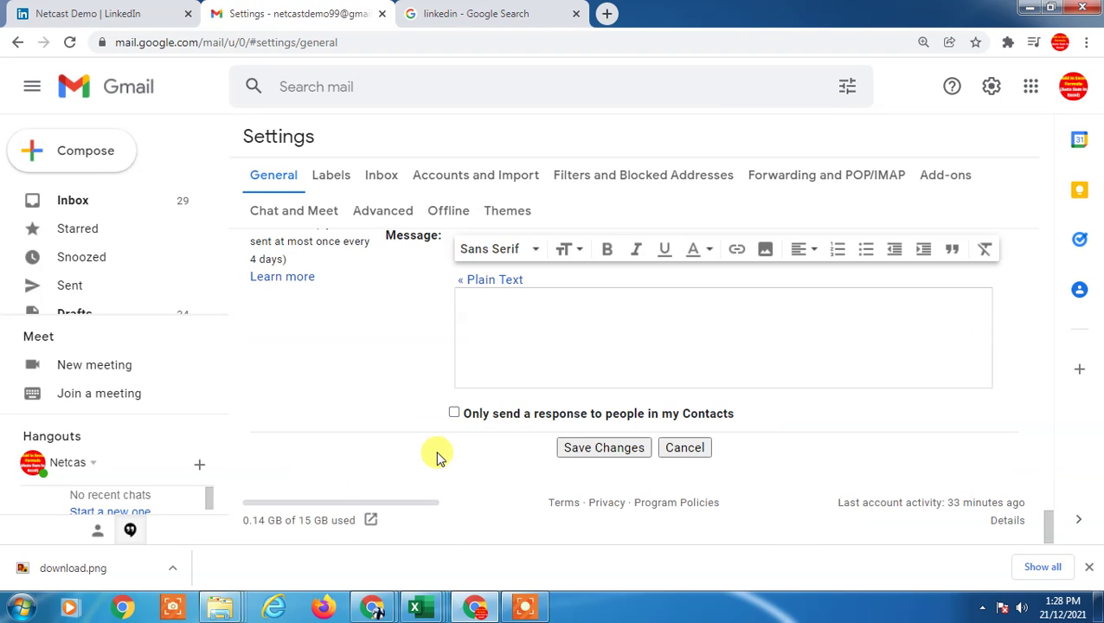
left_click(606, 447)
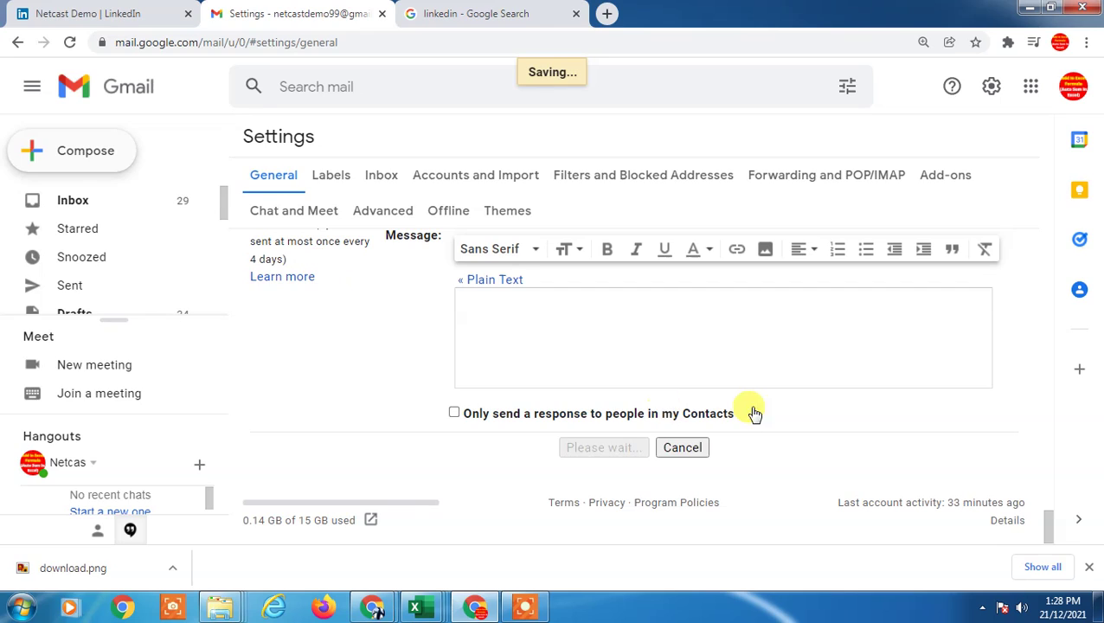
key("super+d")
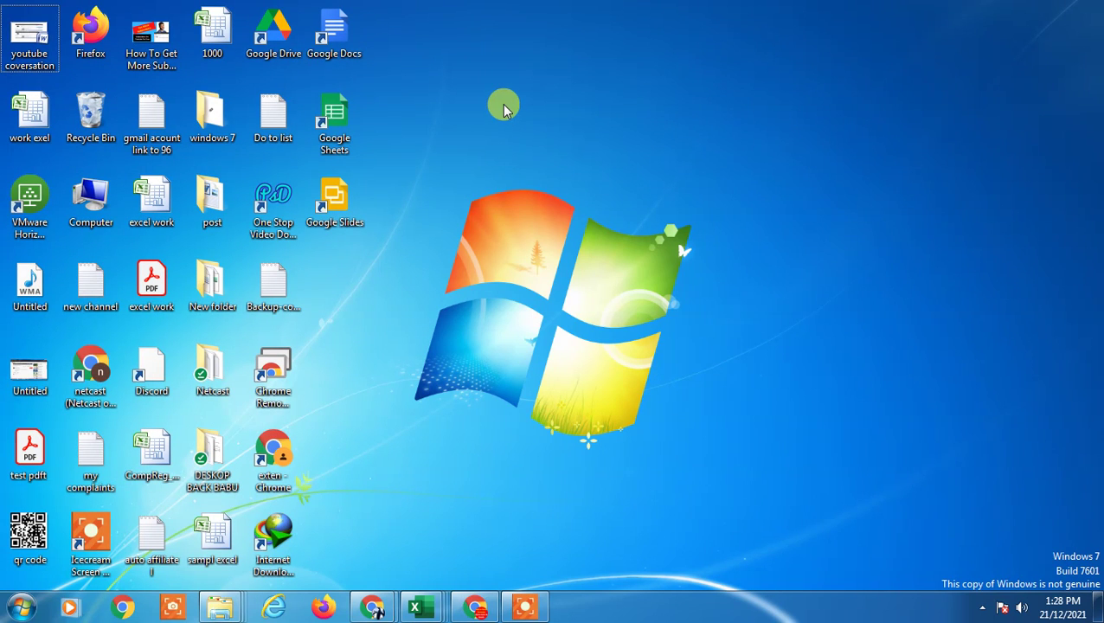
right_click(504, 104)
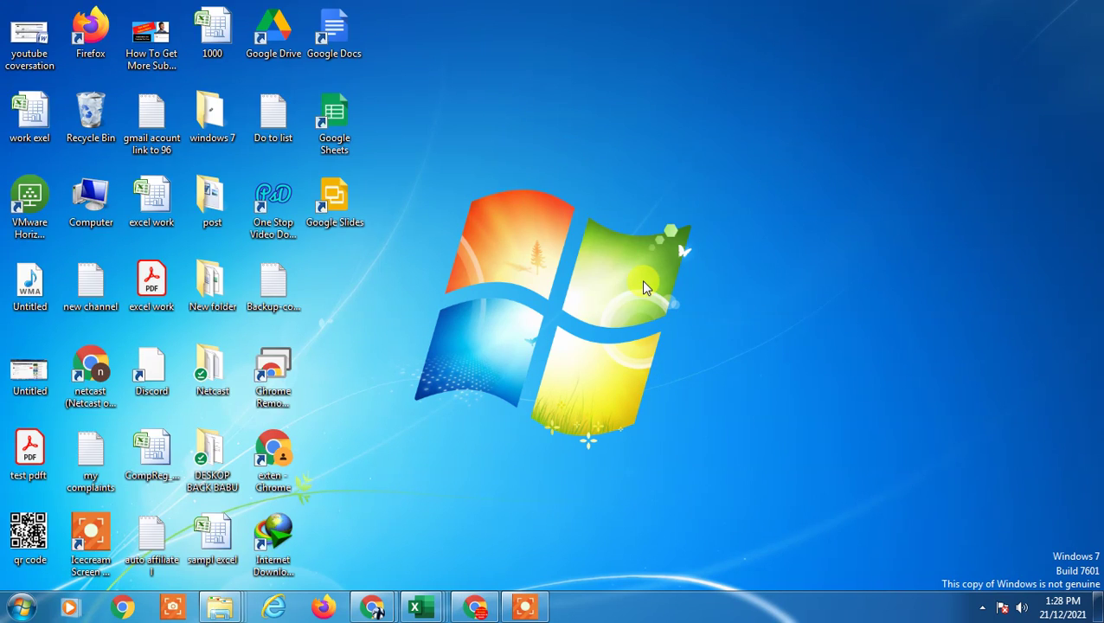